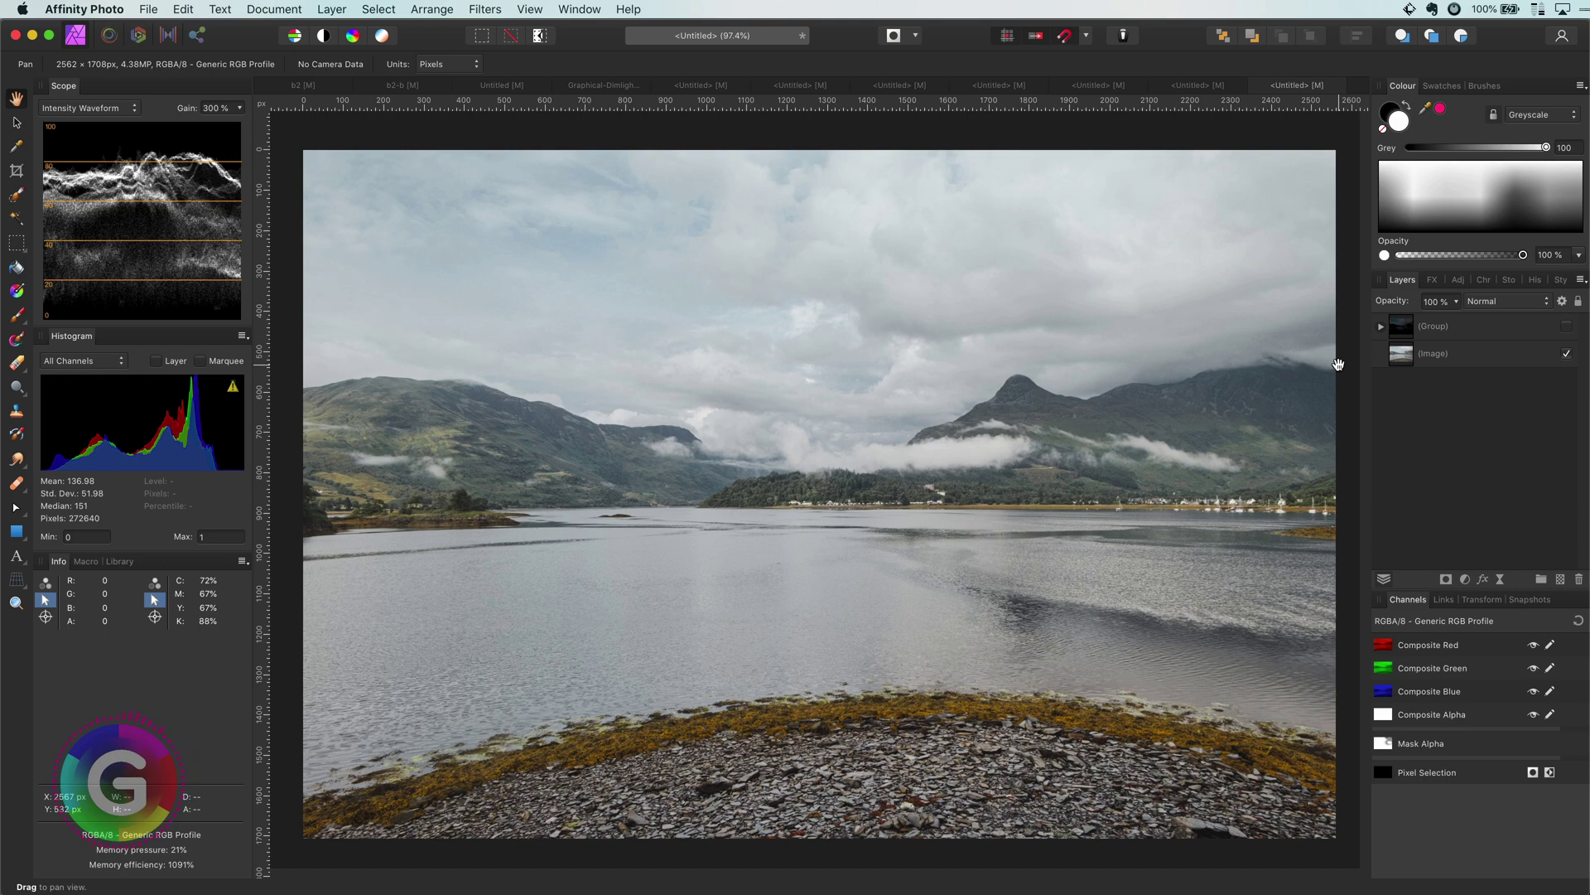
- Toggle the loch photo's brightening group off and on, then select it to view its Add blend mode
click(1566, 327)
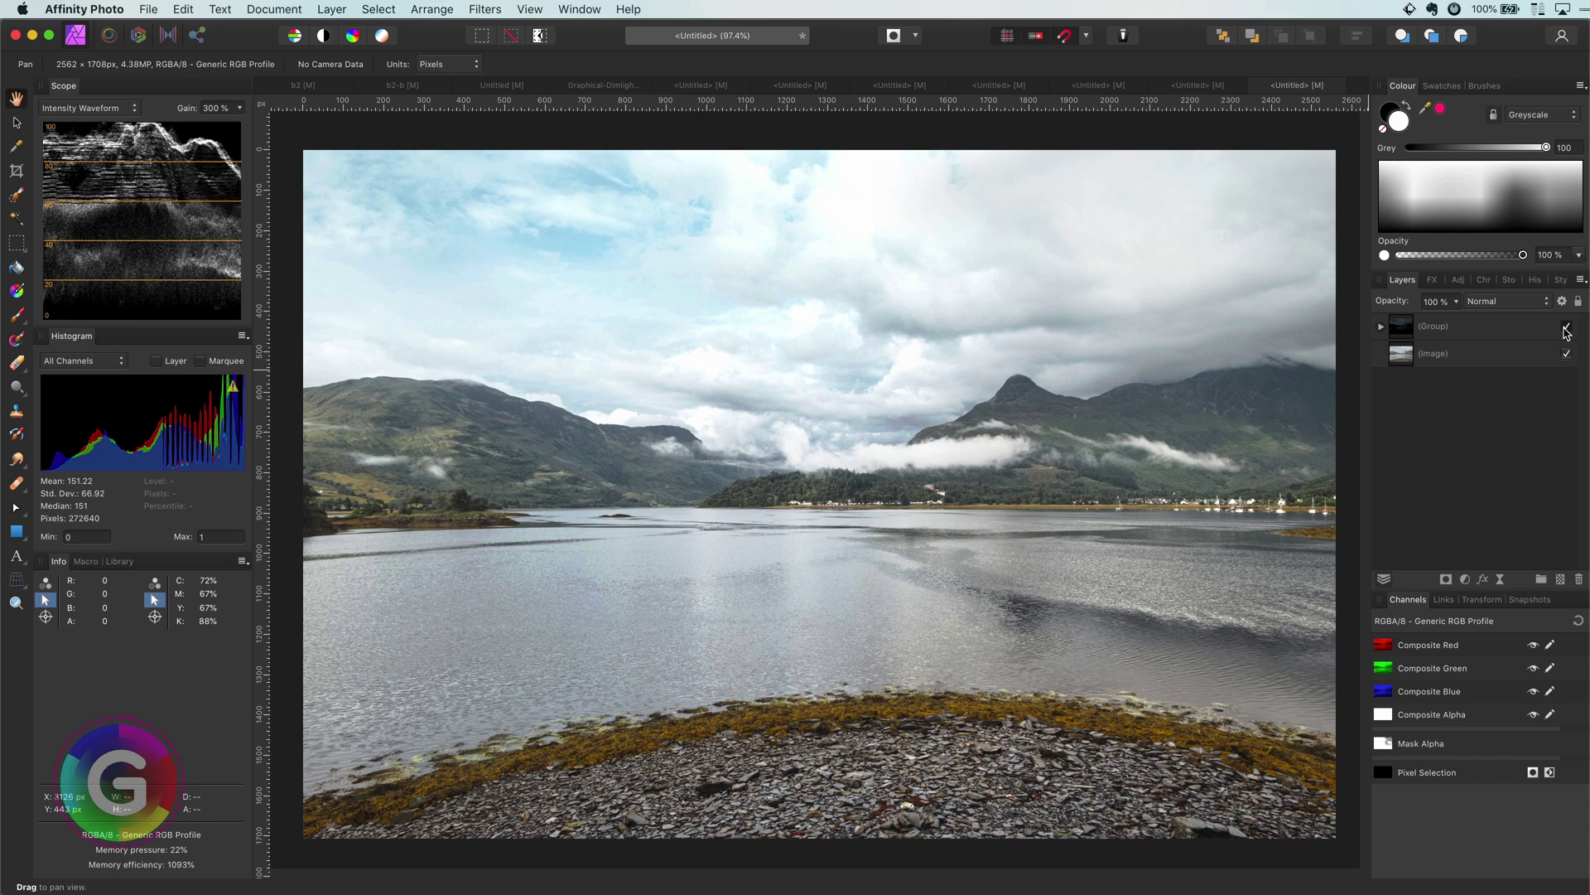
click(1566, 330)
click(1566, 329)
click(1457, 333)
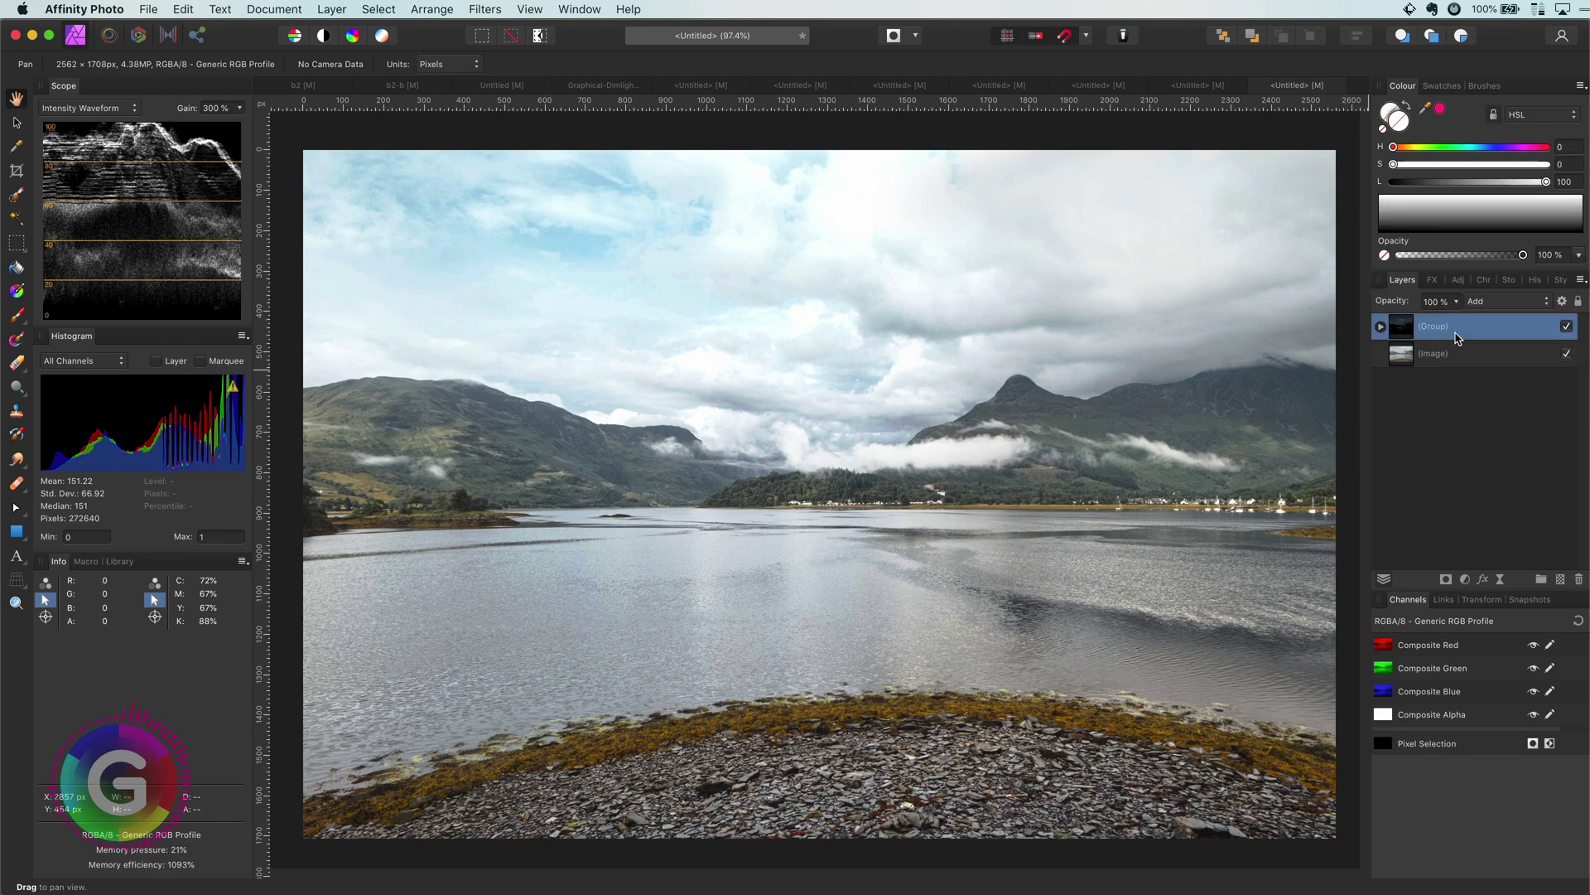
- Delete the old brightening group and duplicate the loch photo layer
key(Delete)
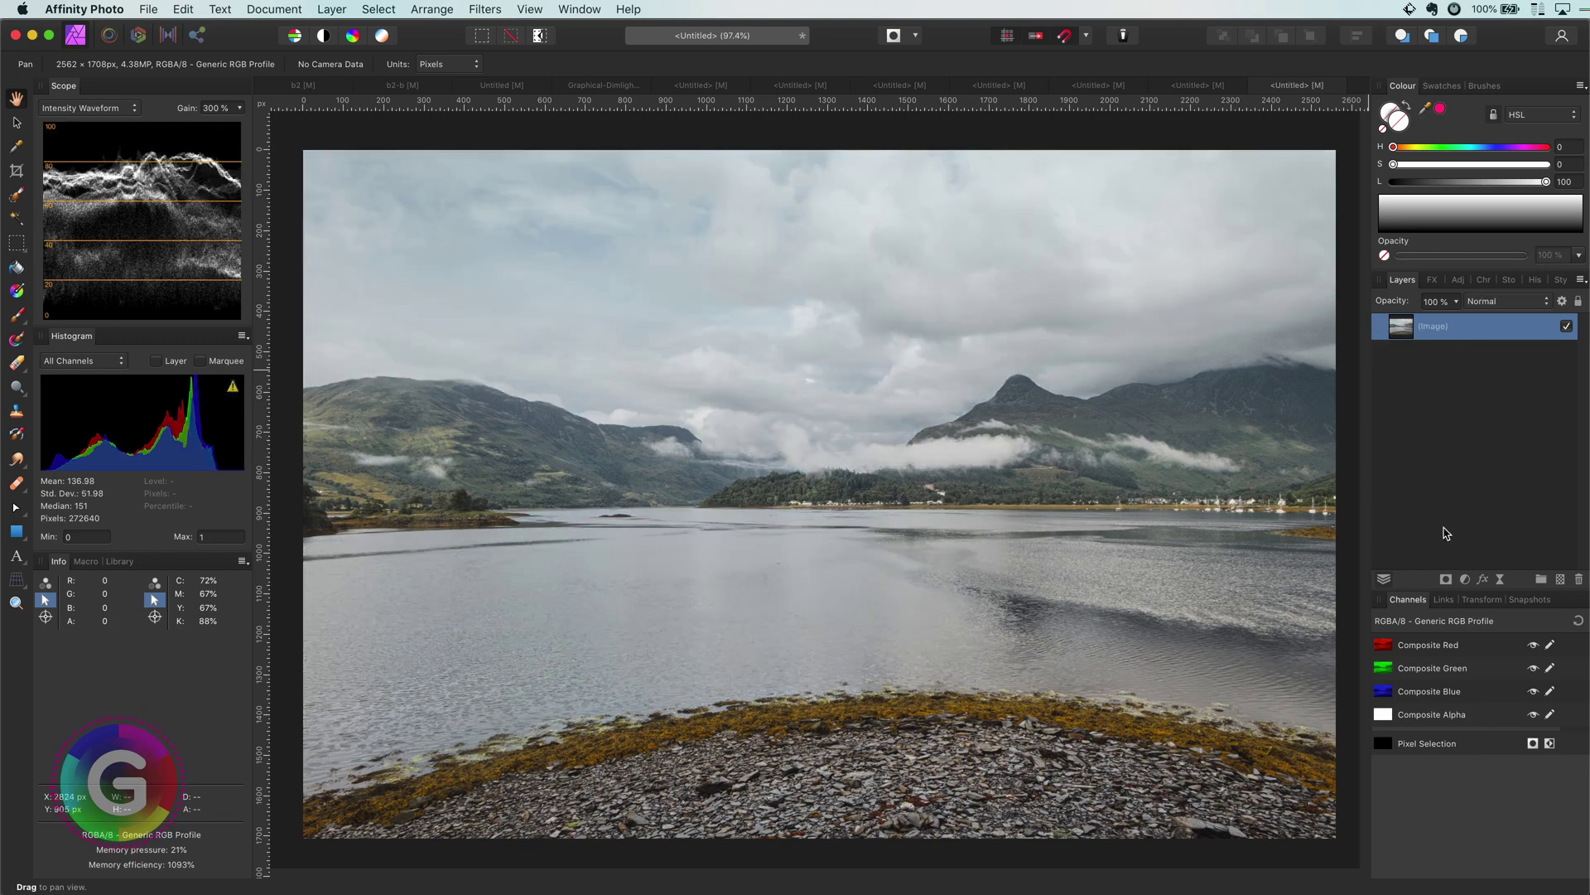
right_click(1400, 326)
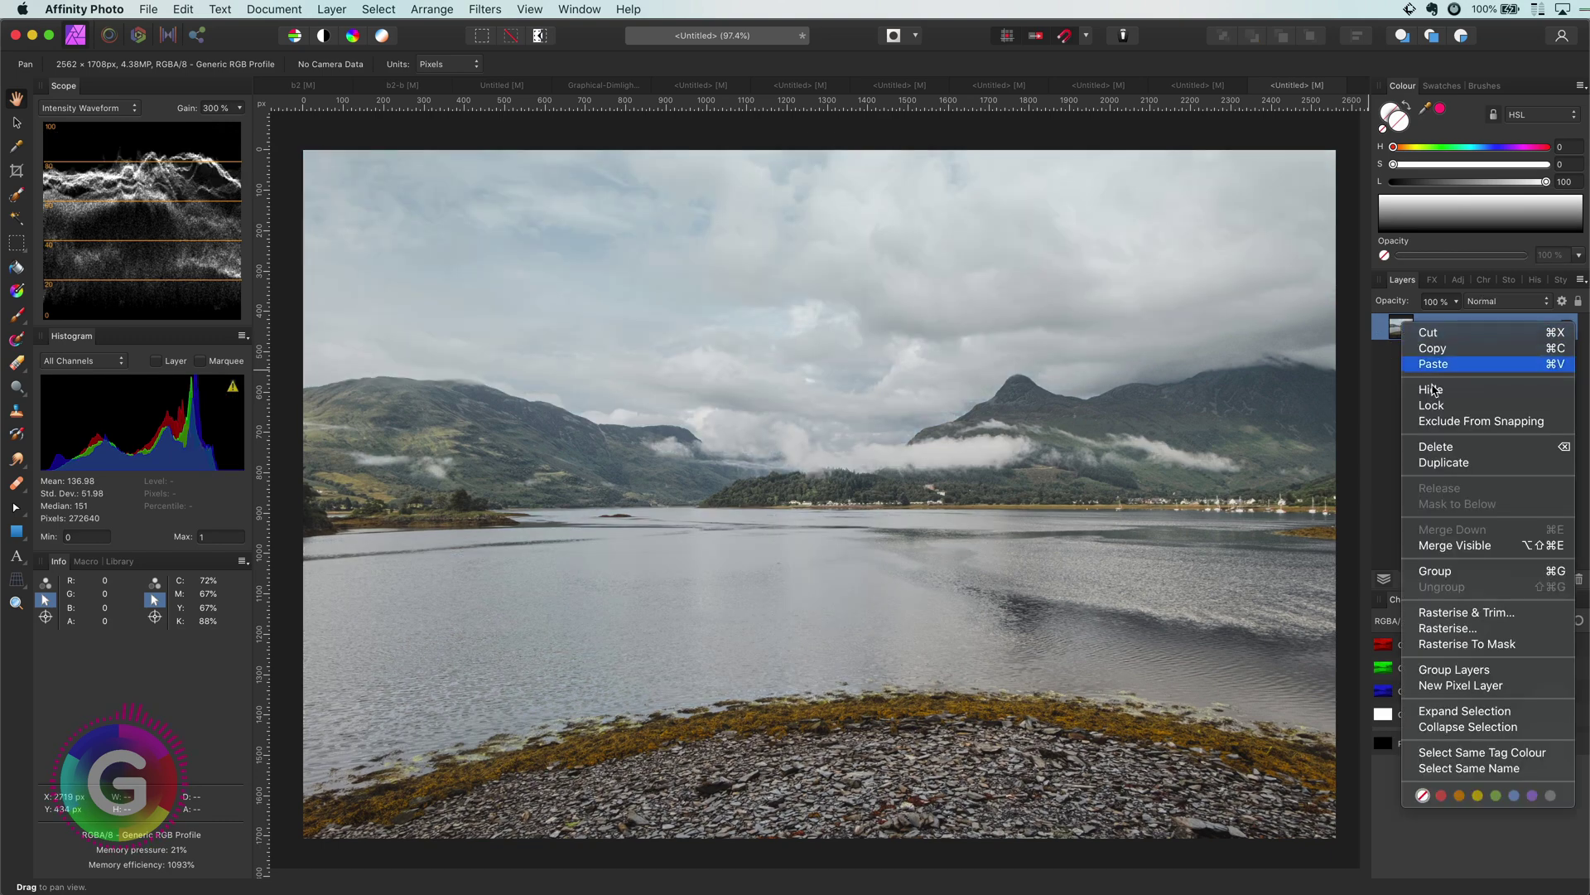
click(1441, 463)
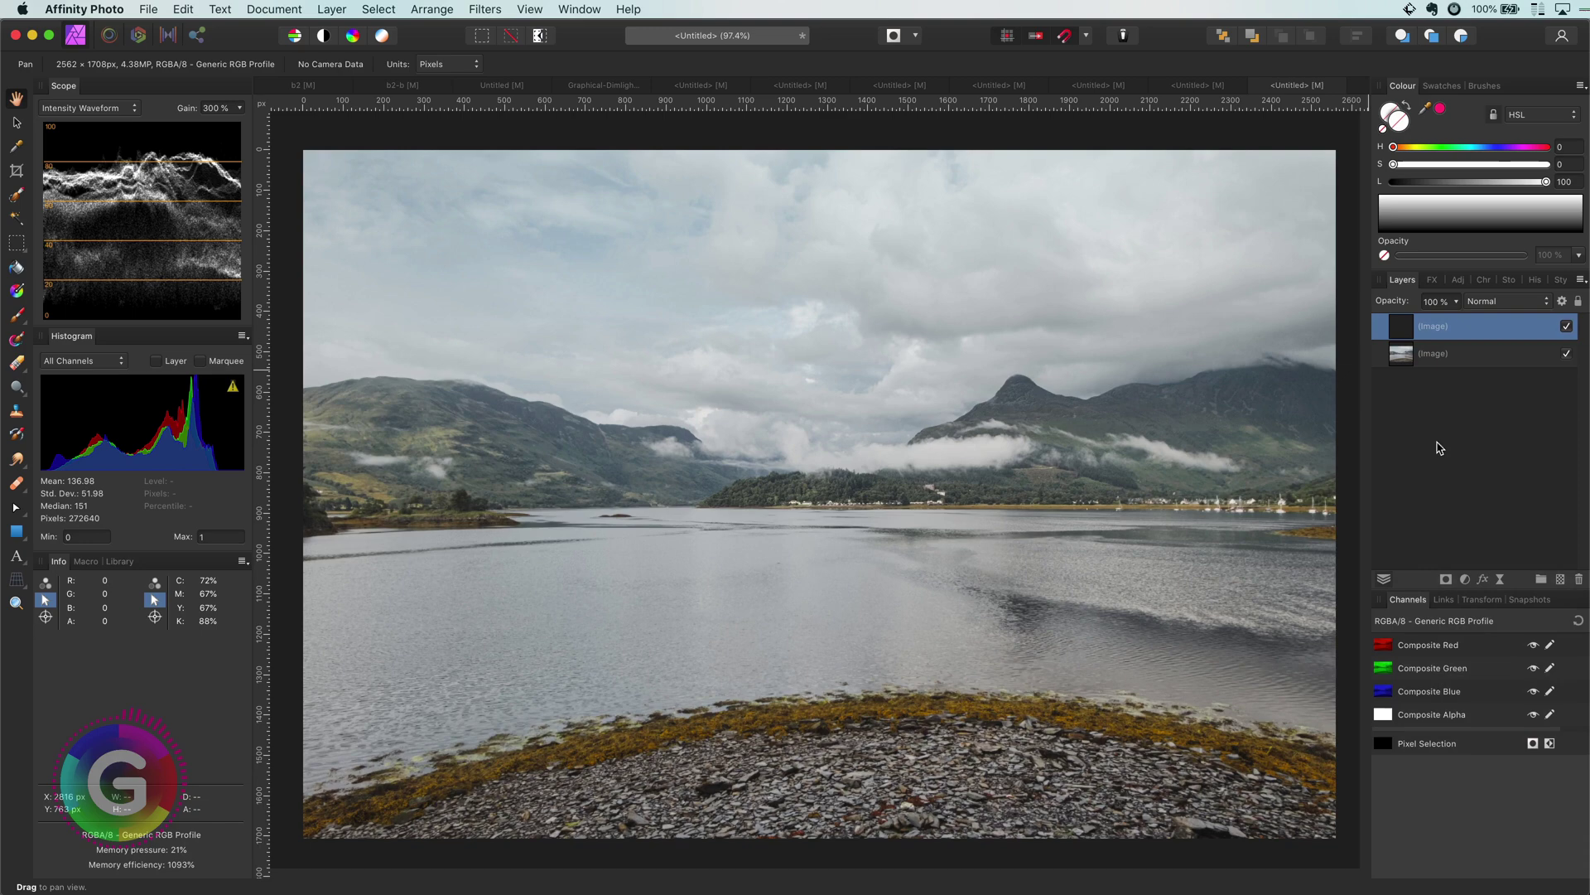
- Put the duplicate loch photo into its own group and choose a lightening blend mode
right_click(1403, 324)
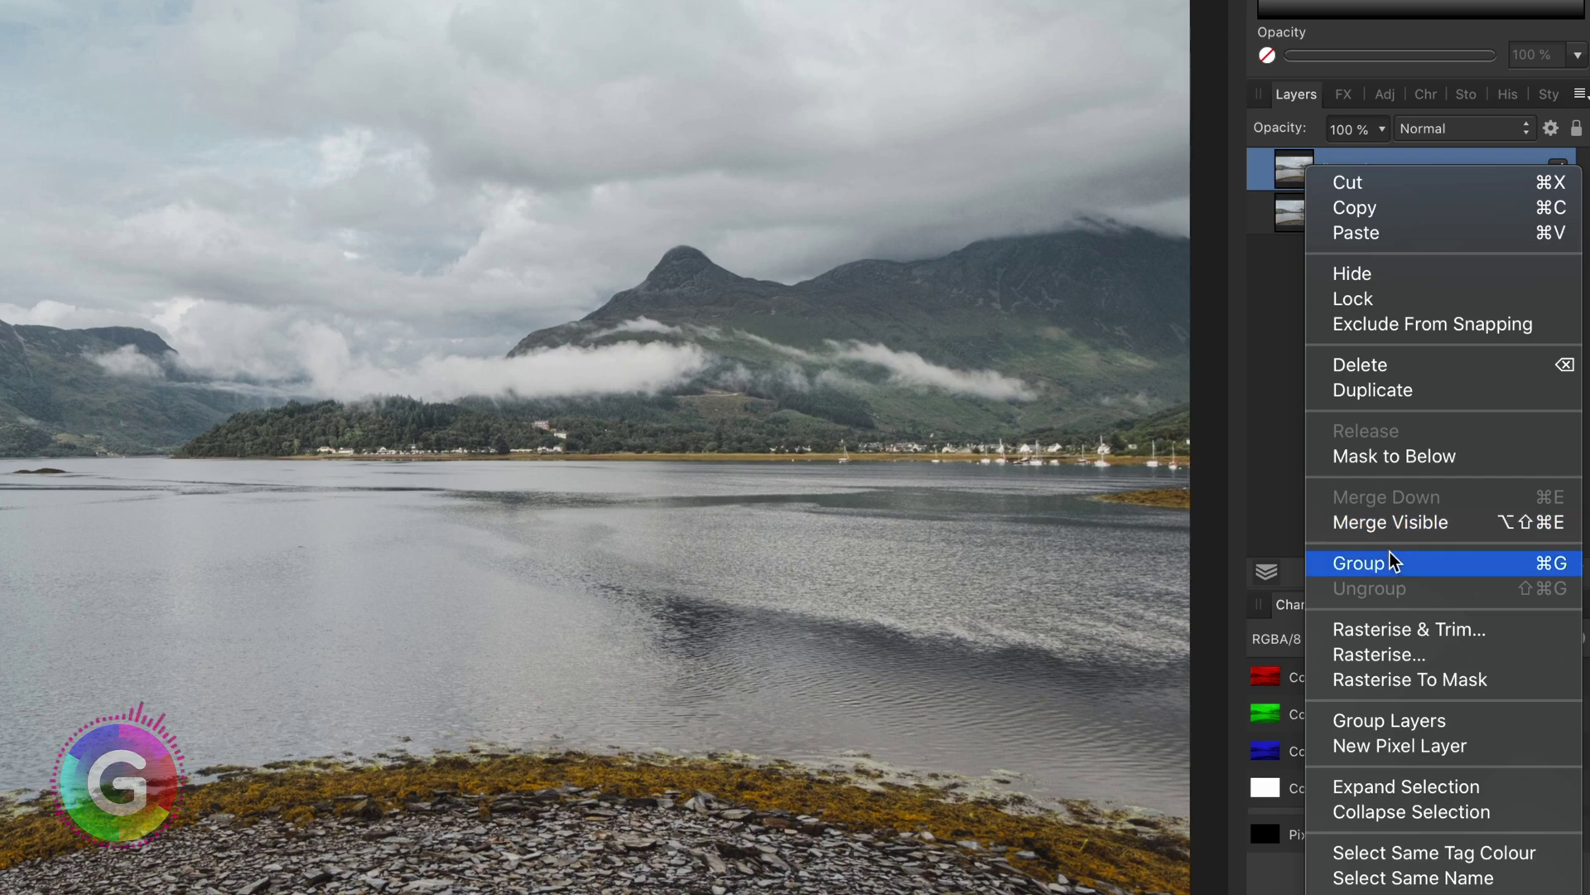
key(Escape)
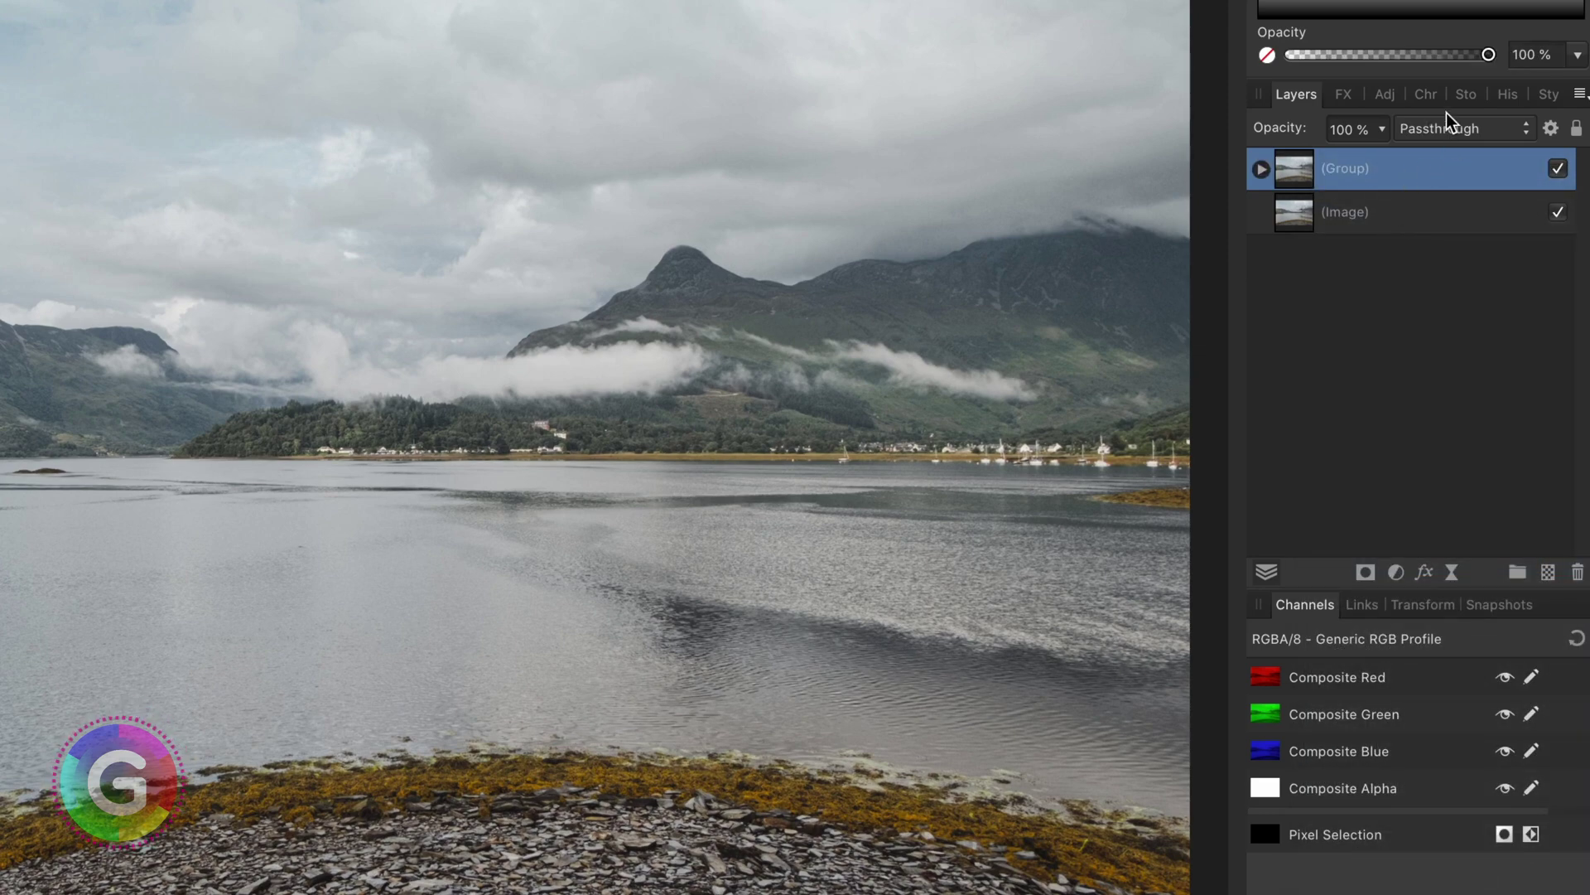
click(1443, 129)
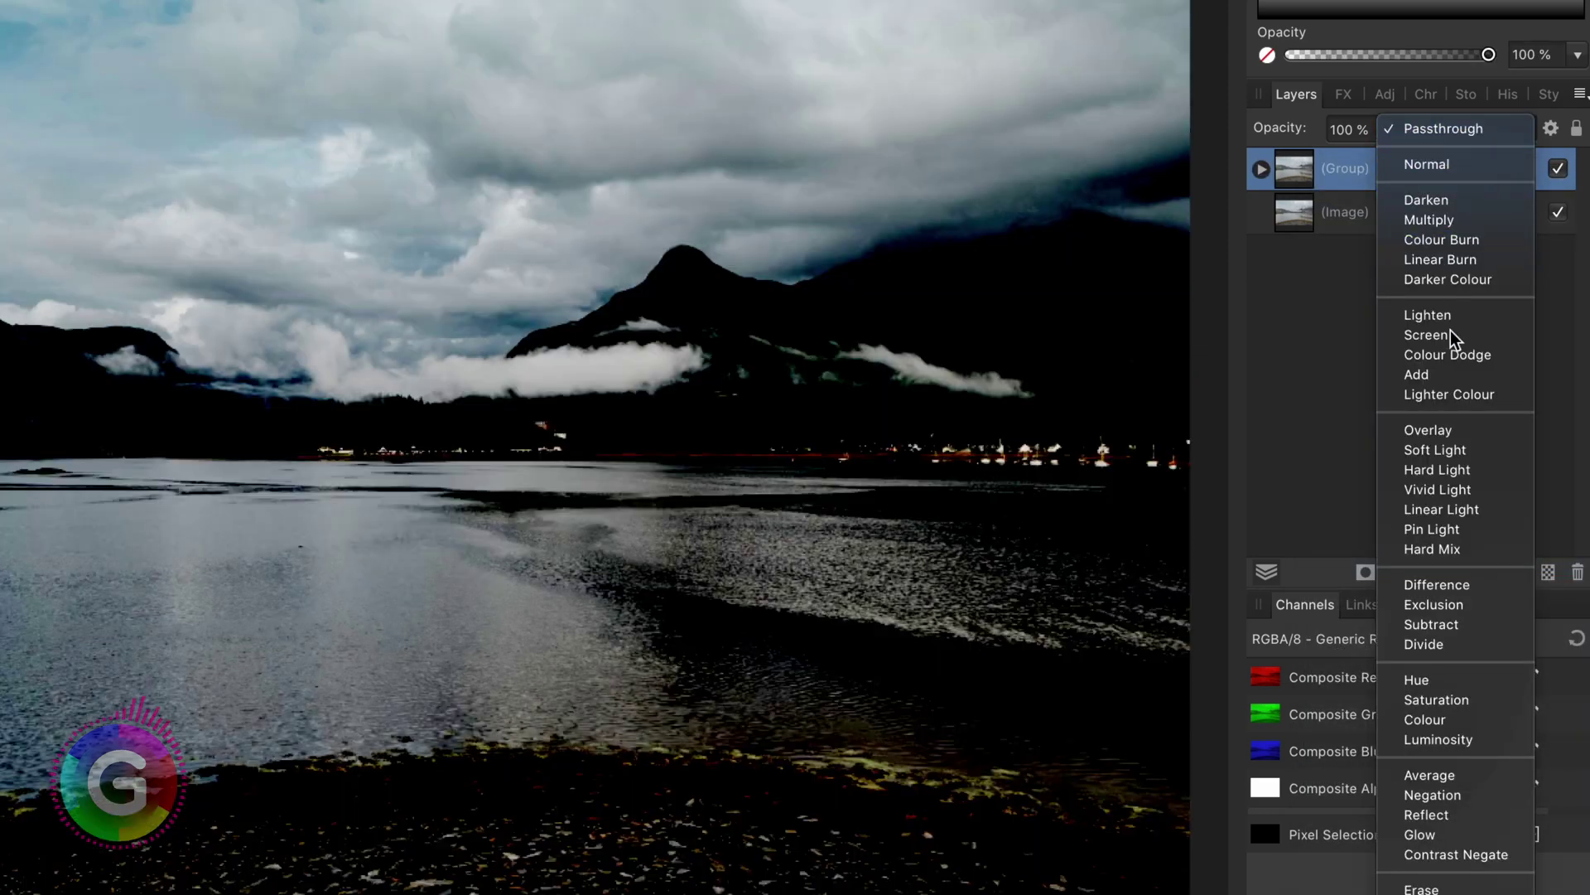
key(Escape)
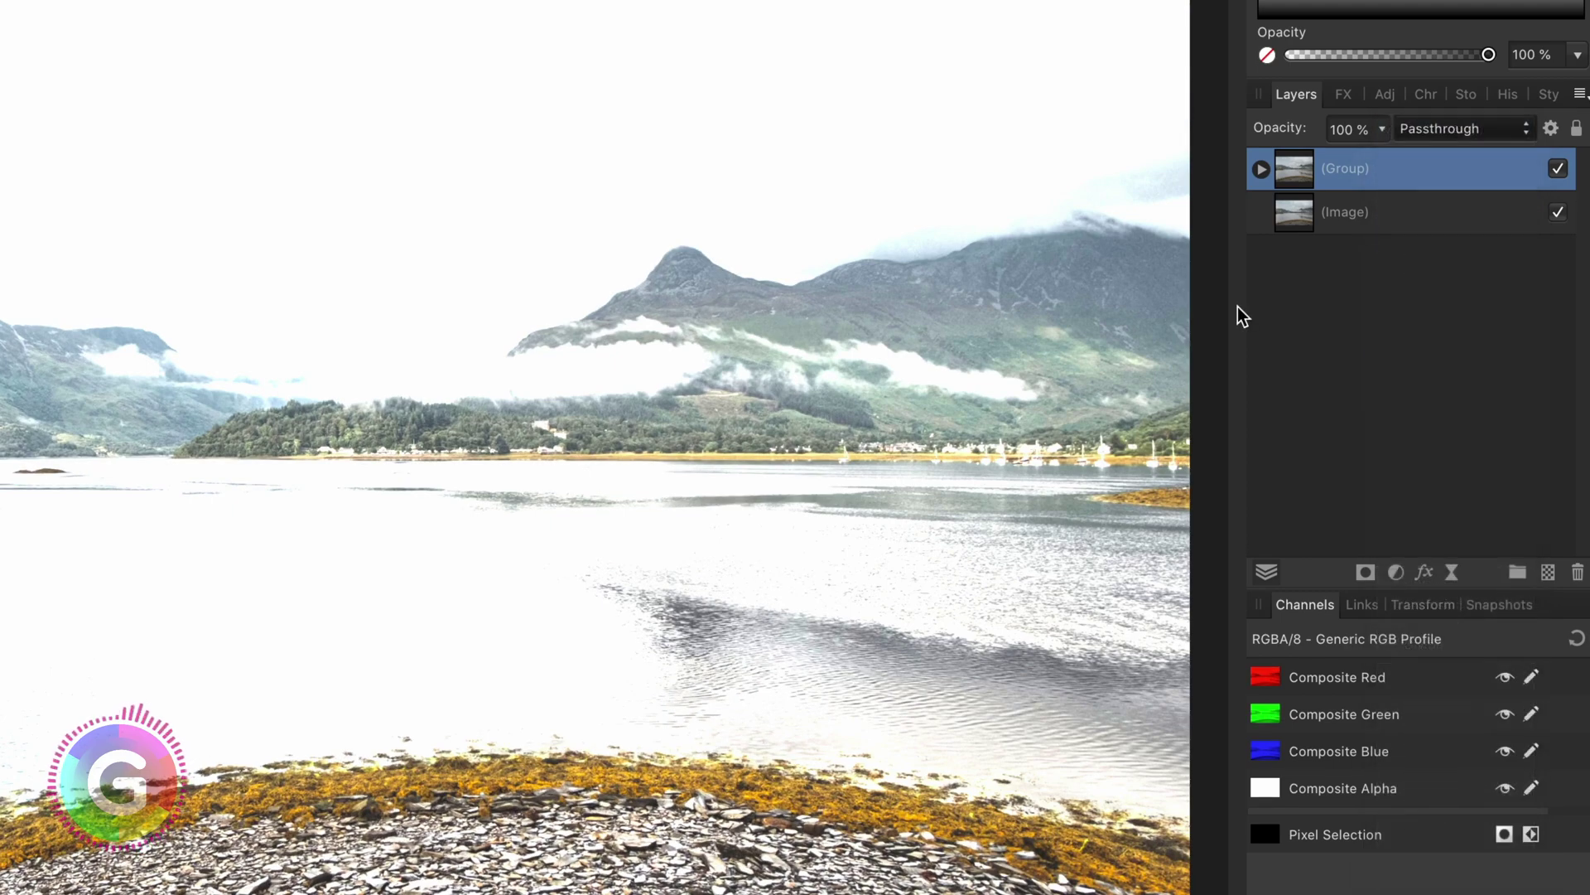
- Set the new group to Add and add a Curves adjustment to the photo inside it
click(1261, 169)
click(1317, 217)
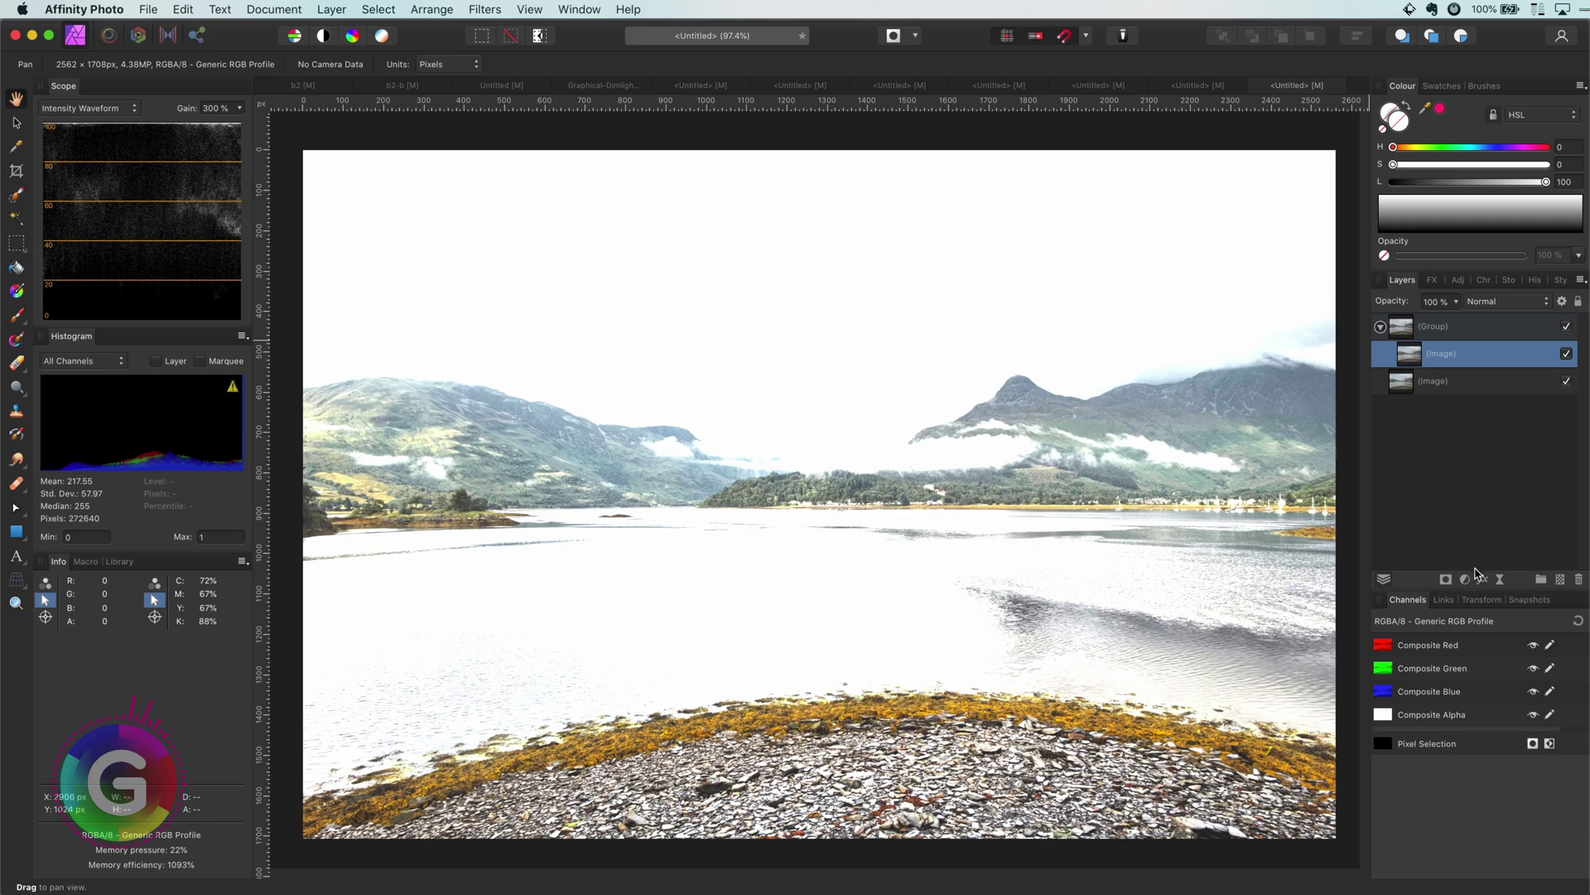
click(1466, 580)
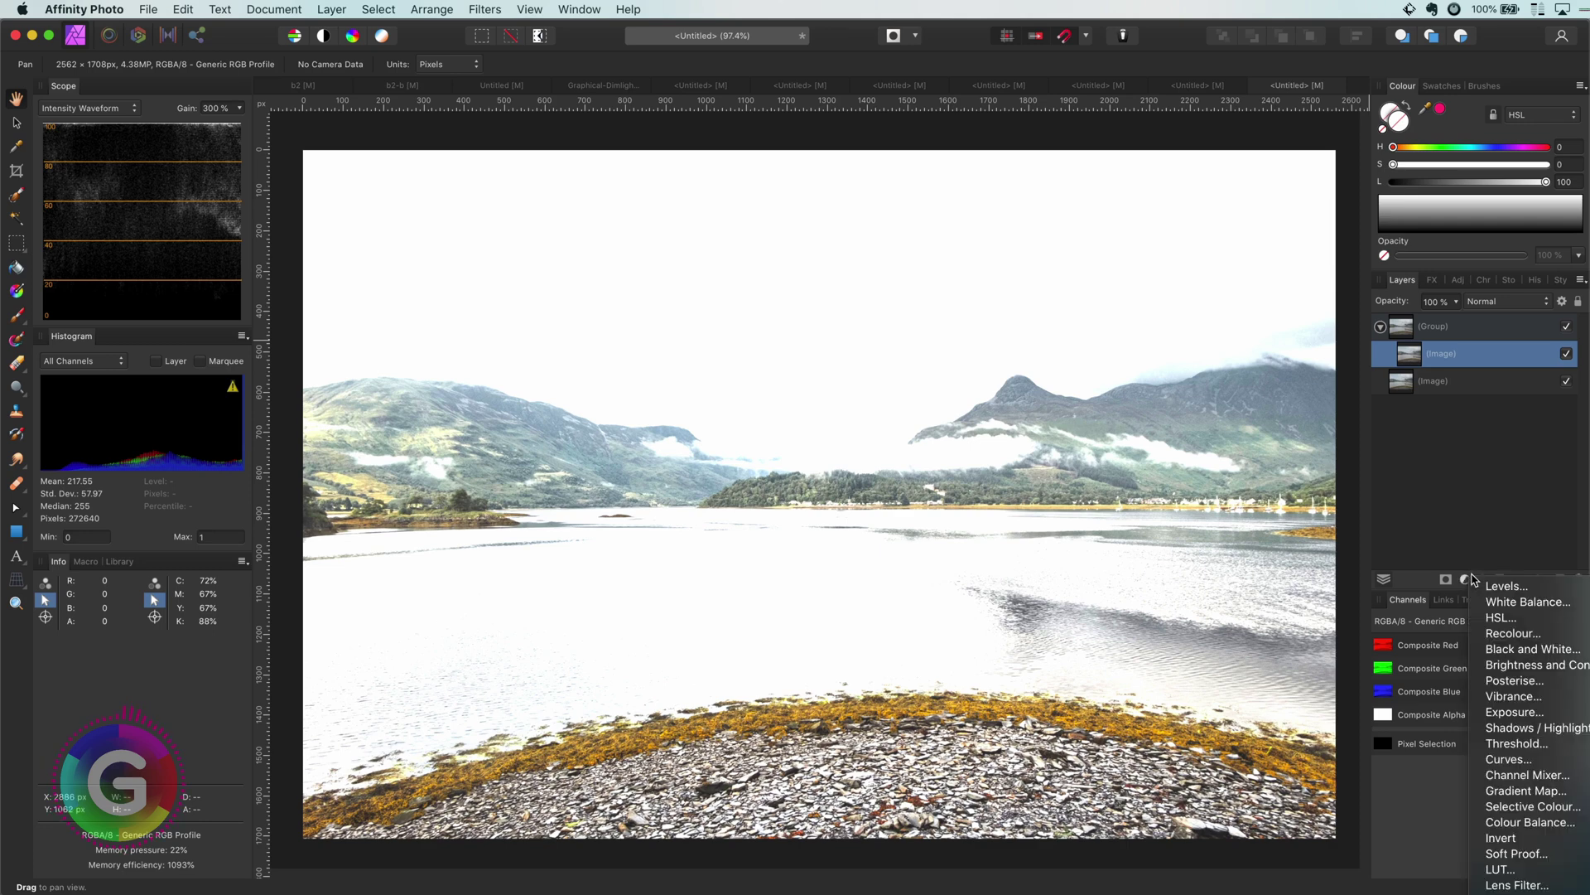
click(1509, 759)
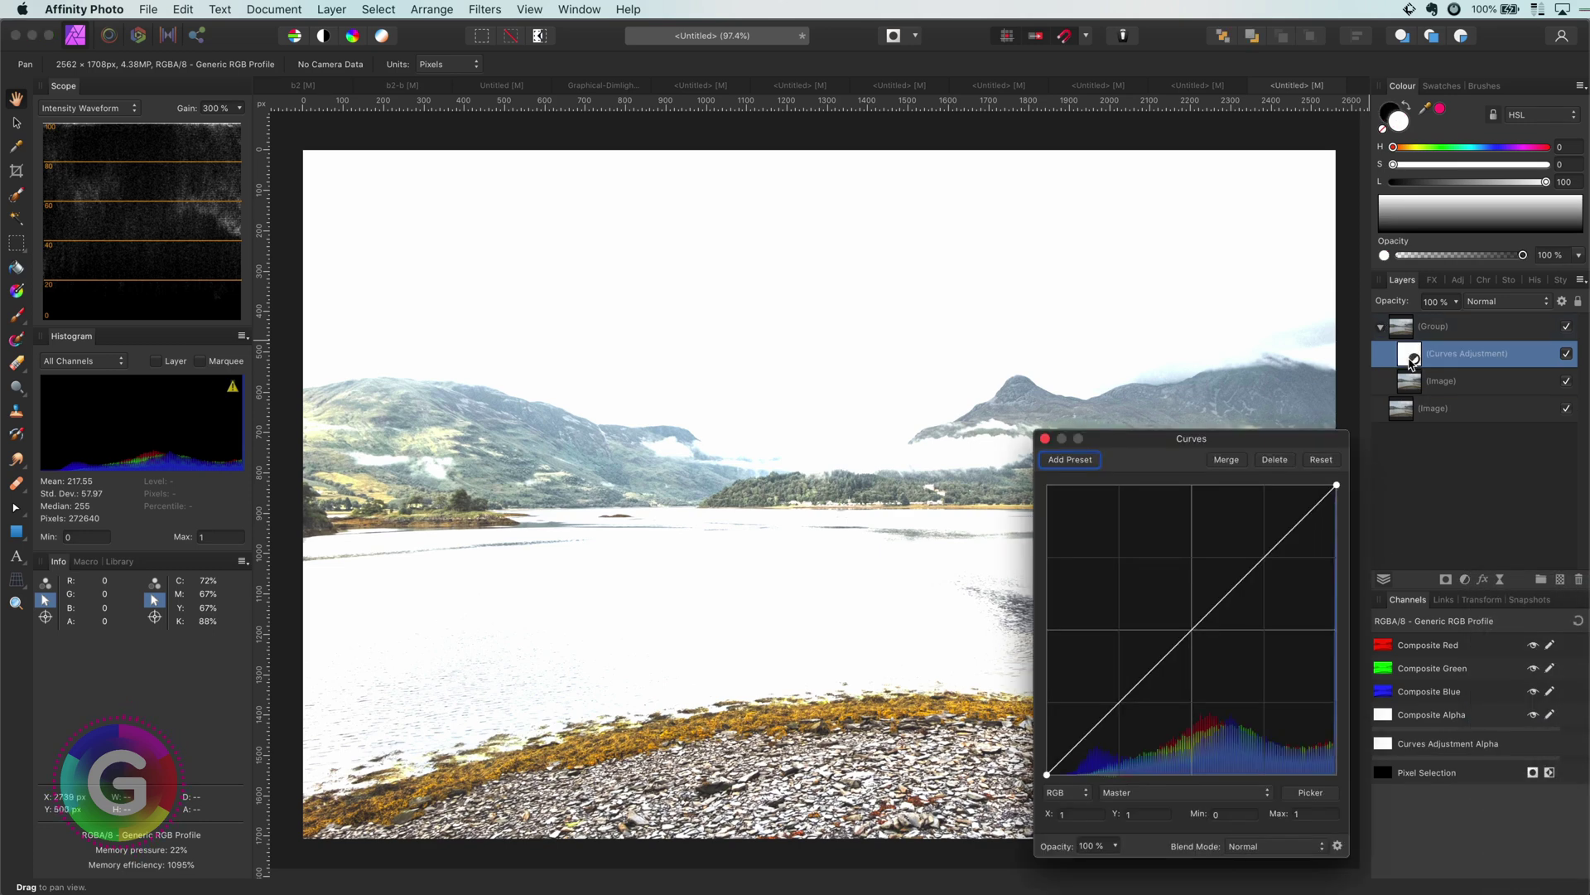
- Duplicate the Curves adjustment and set the upper copy to Linear Burn
right_click(1412, 364)
click(1448, 491)
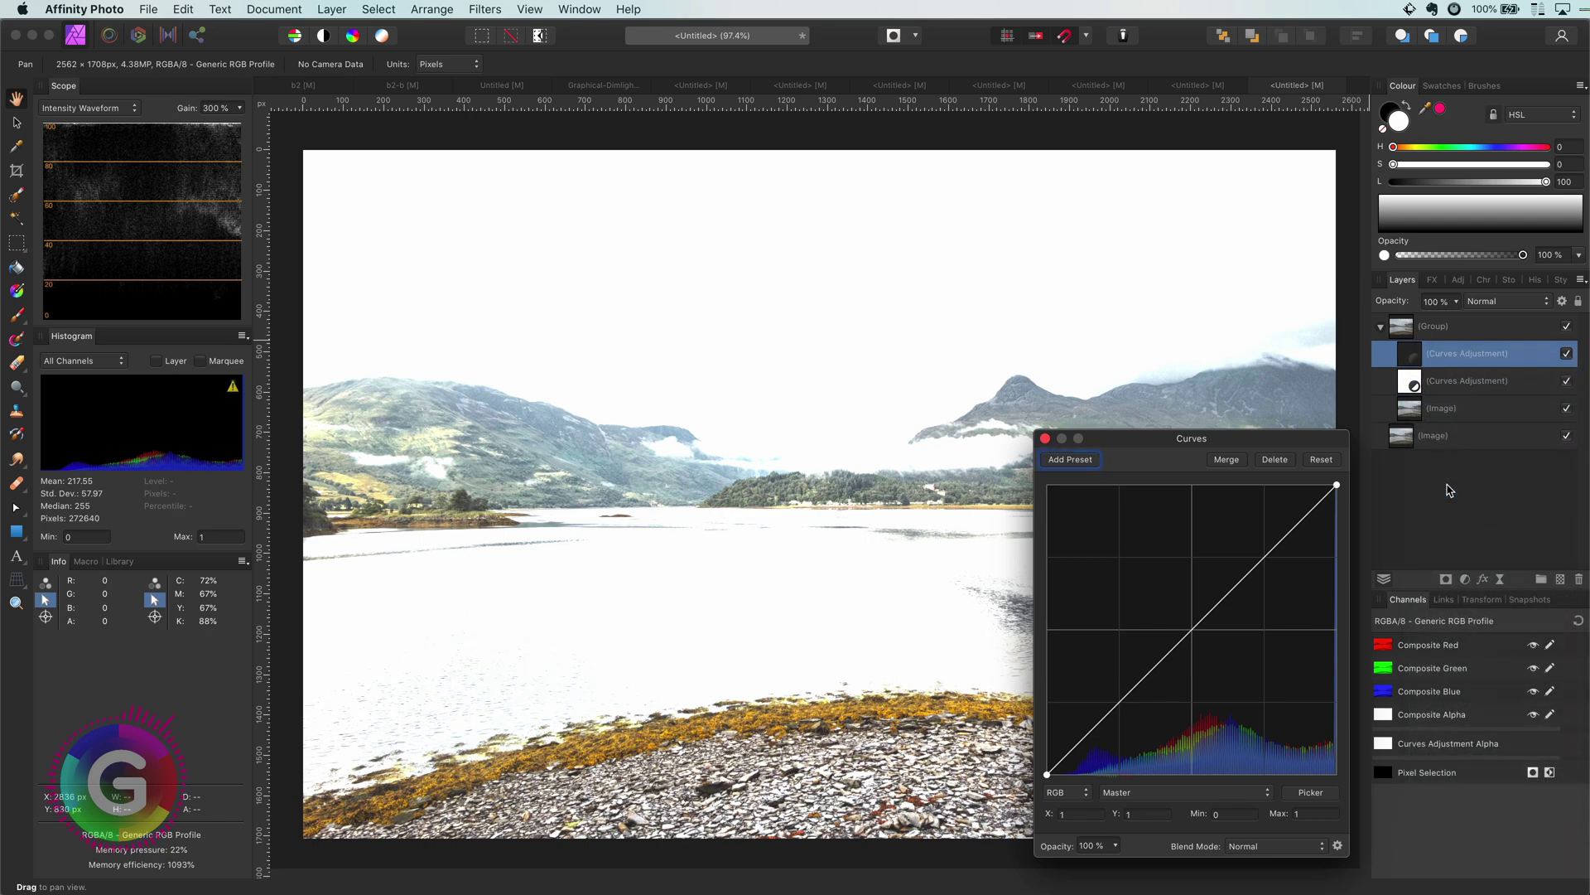
click(1045, 438)
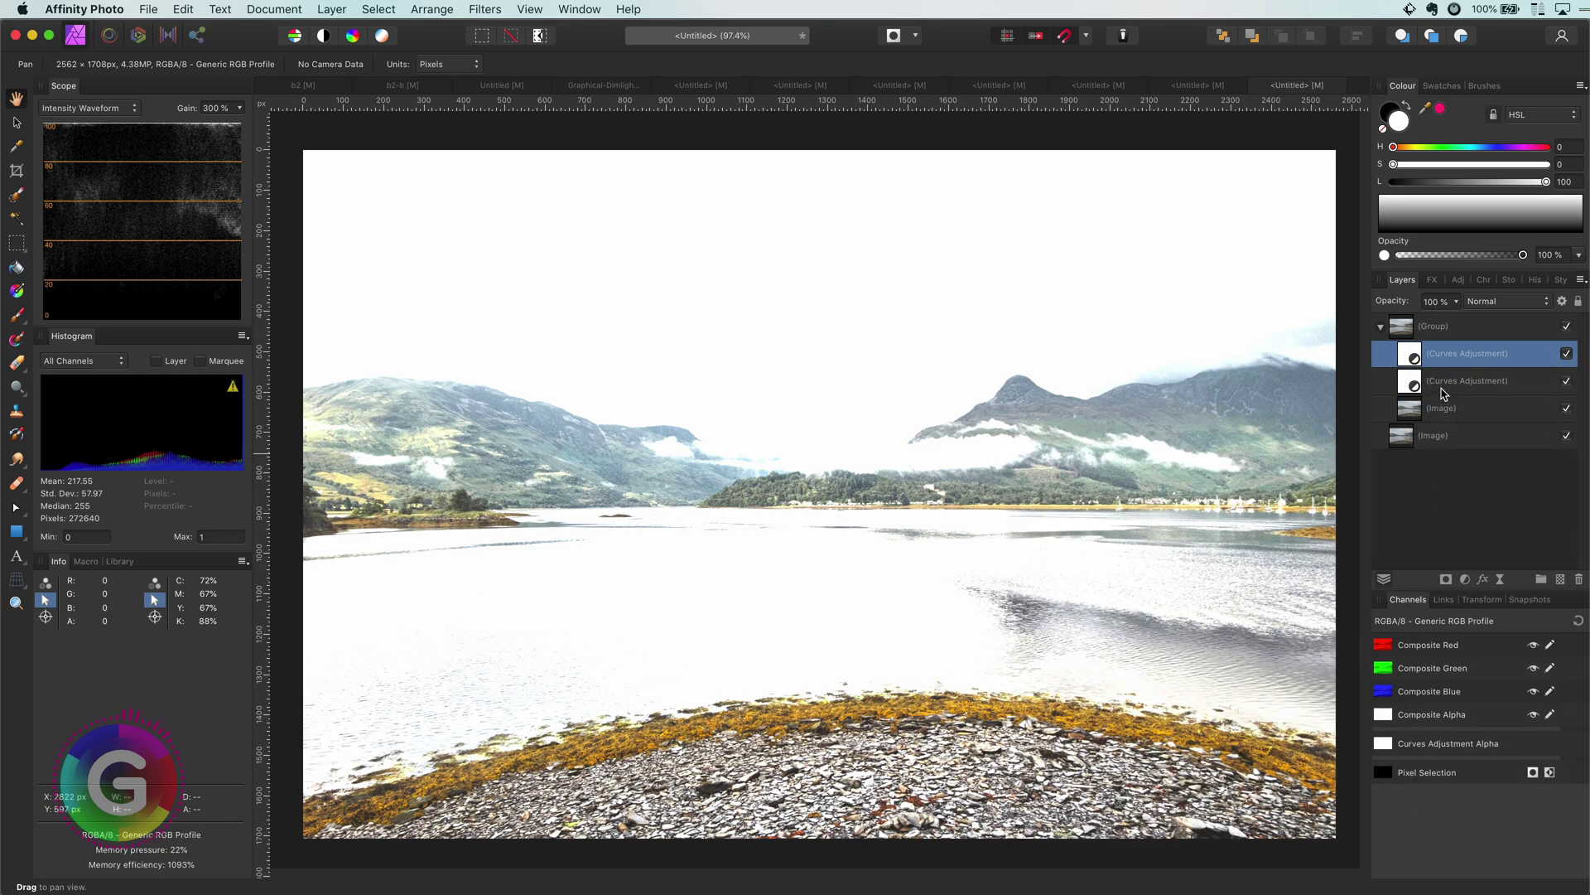
click(1485, 303)
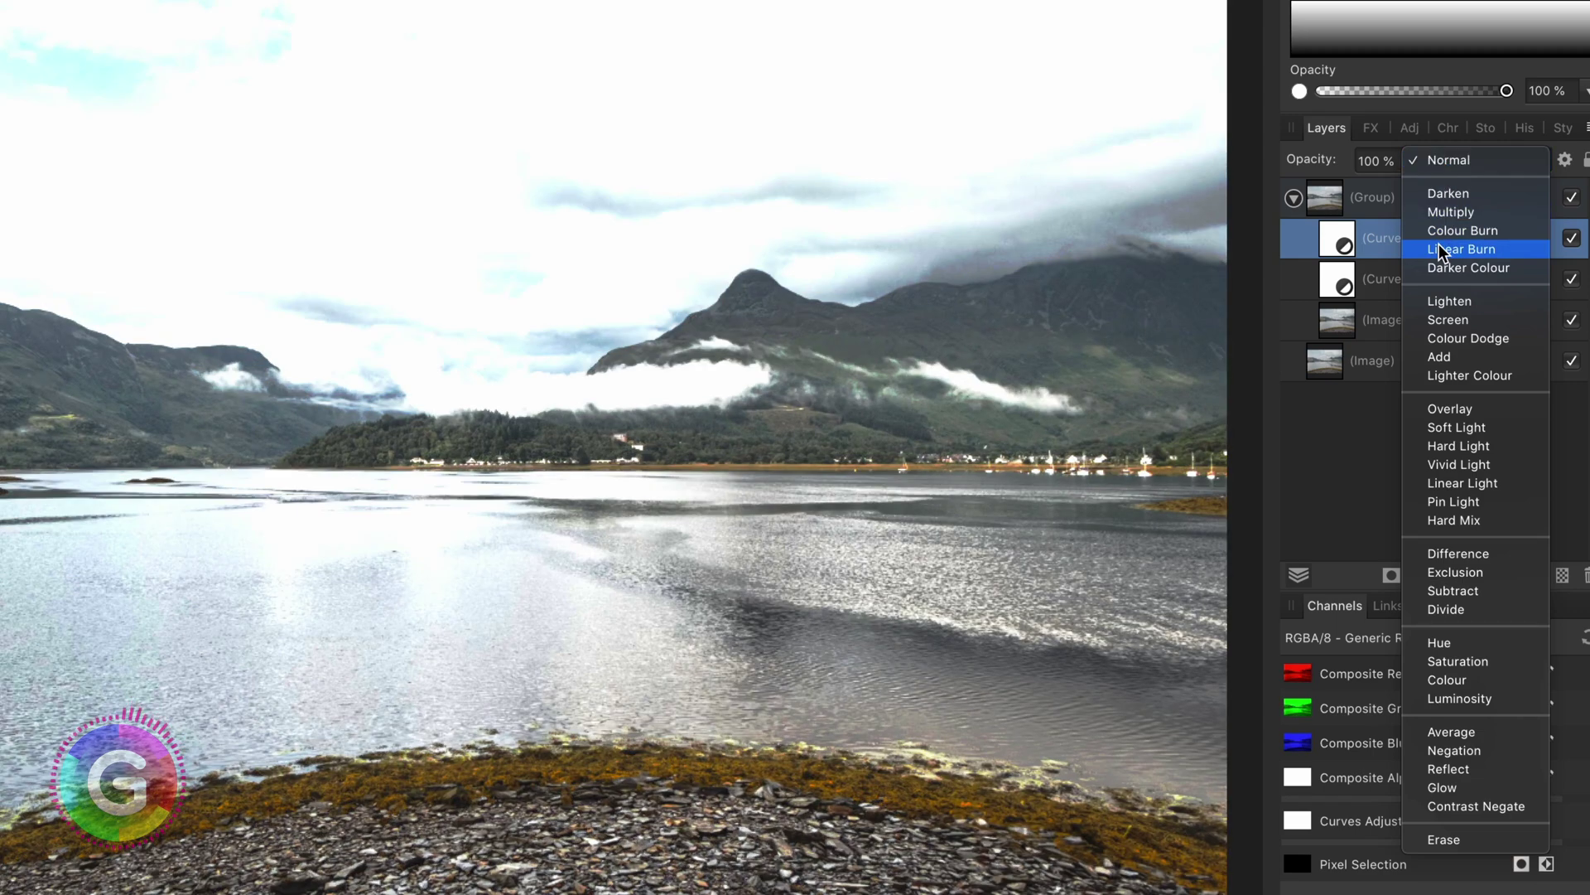
click(1441, 249)
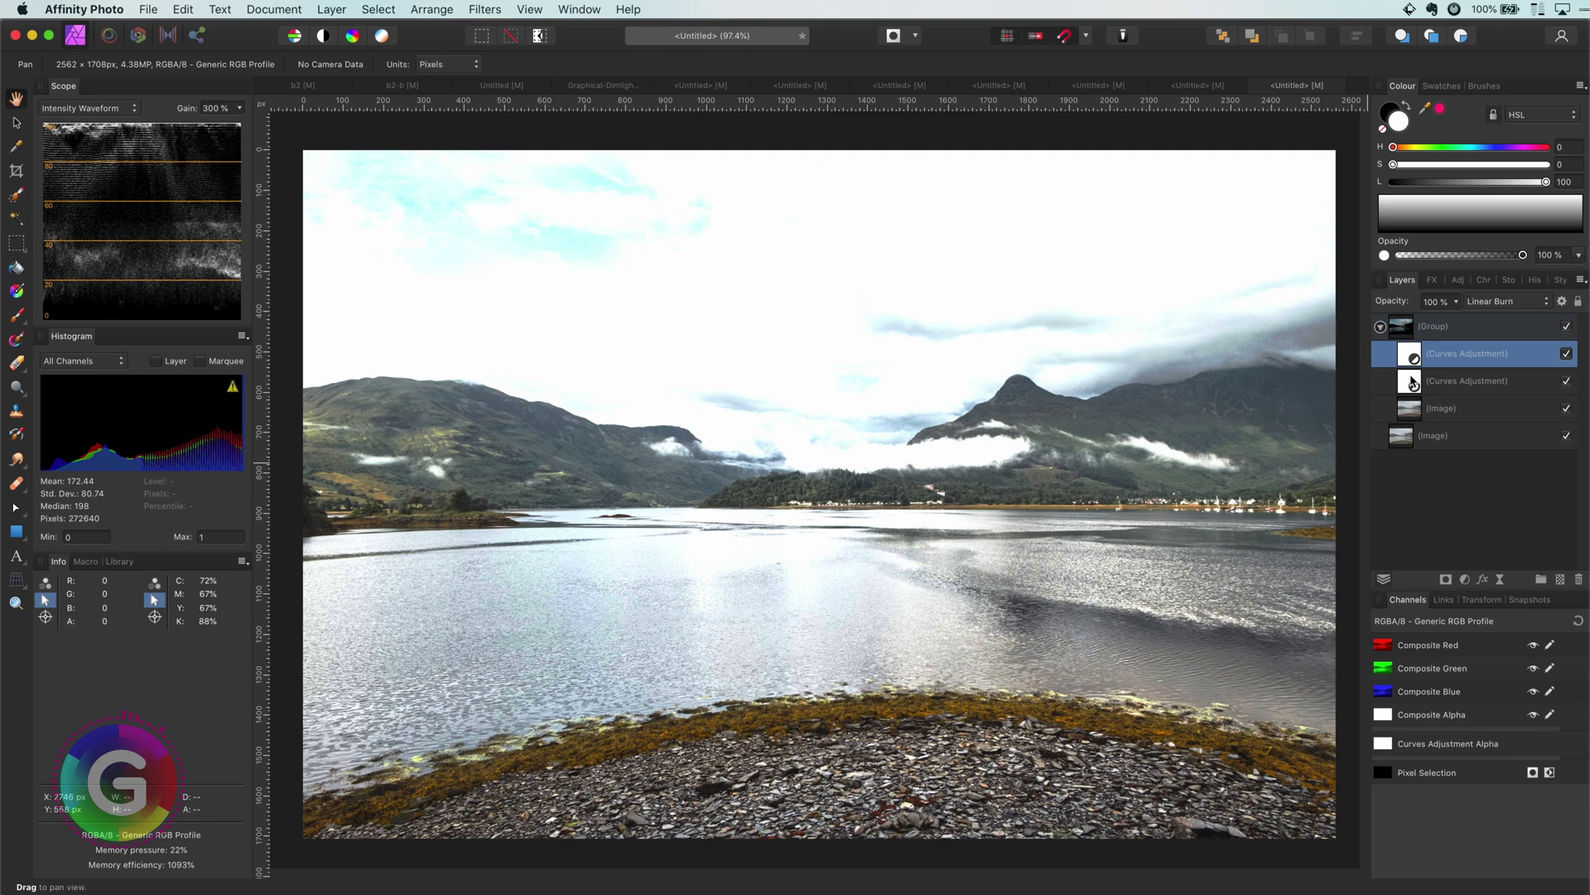
- Drop the lower Curves' white point to about 0.80 and raise a point near 0.76
click(1413, 382)
double_click(1413, 382)
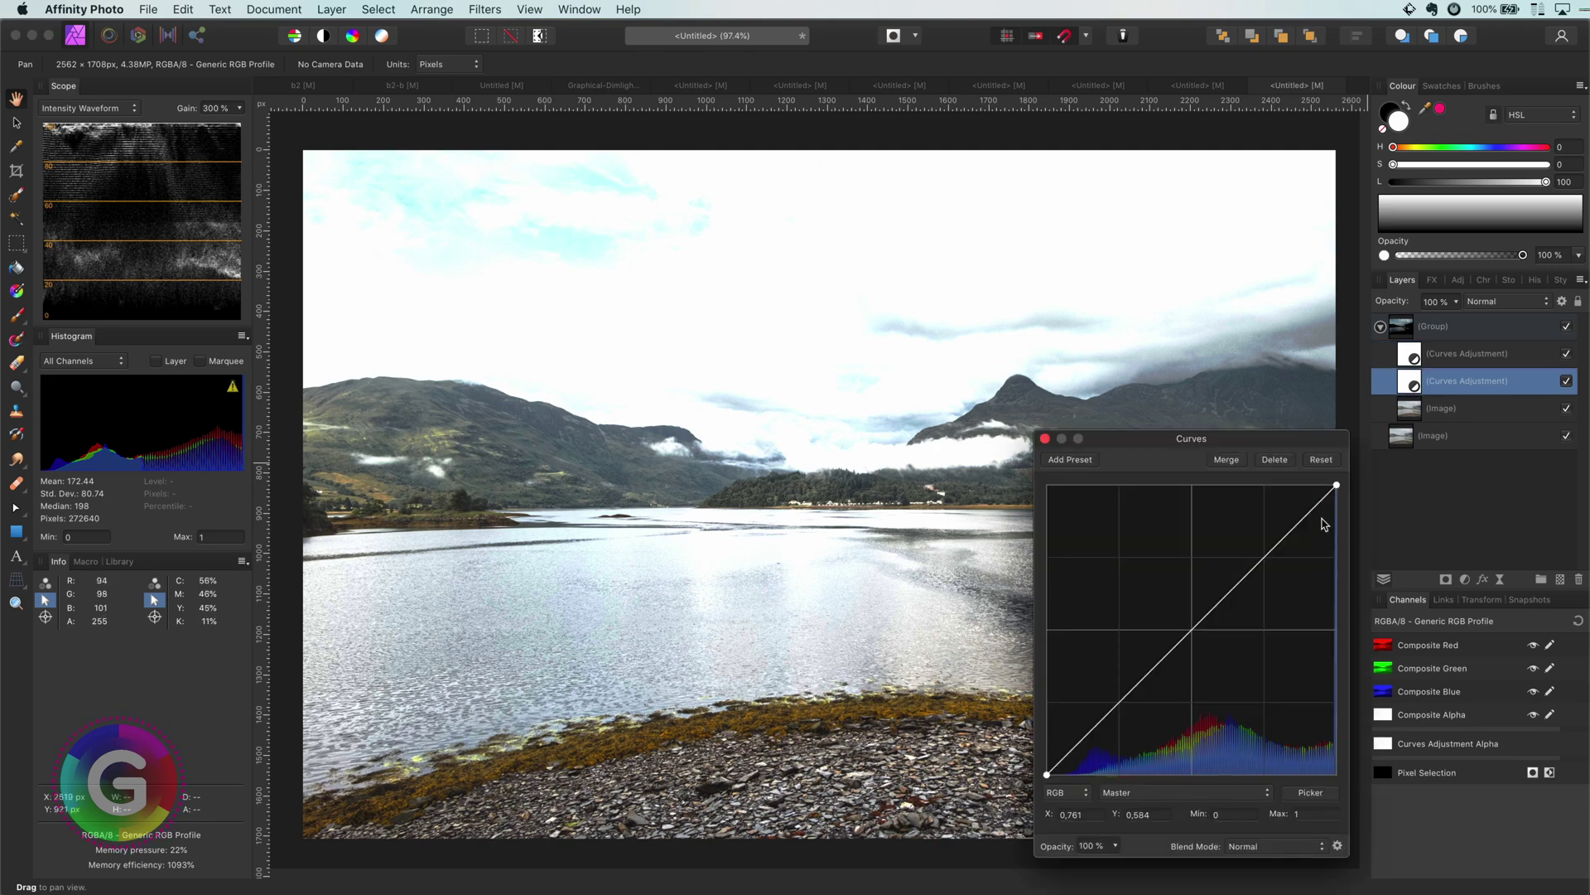
drag(1336, 486, 1334, 597)
drag(1267, 640, 1270, 607)
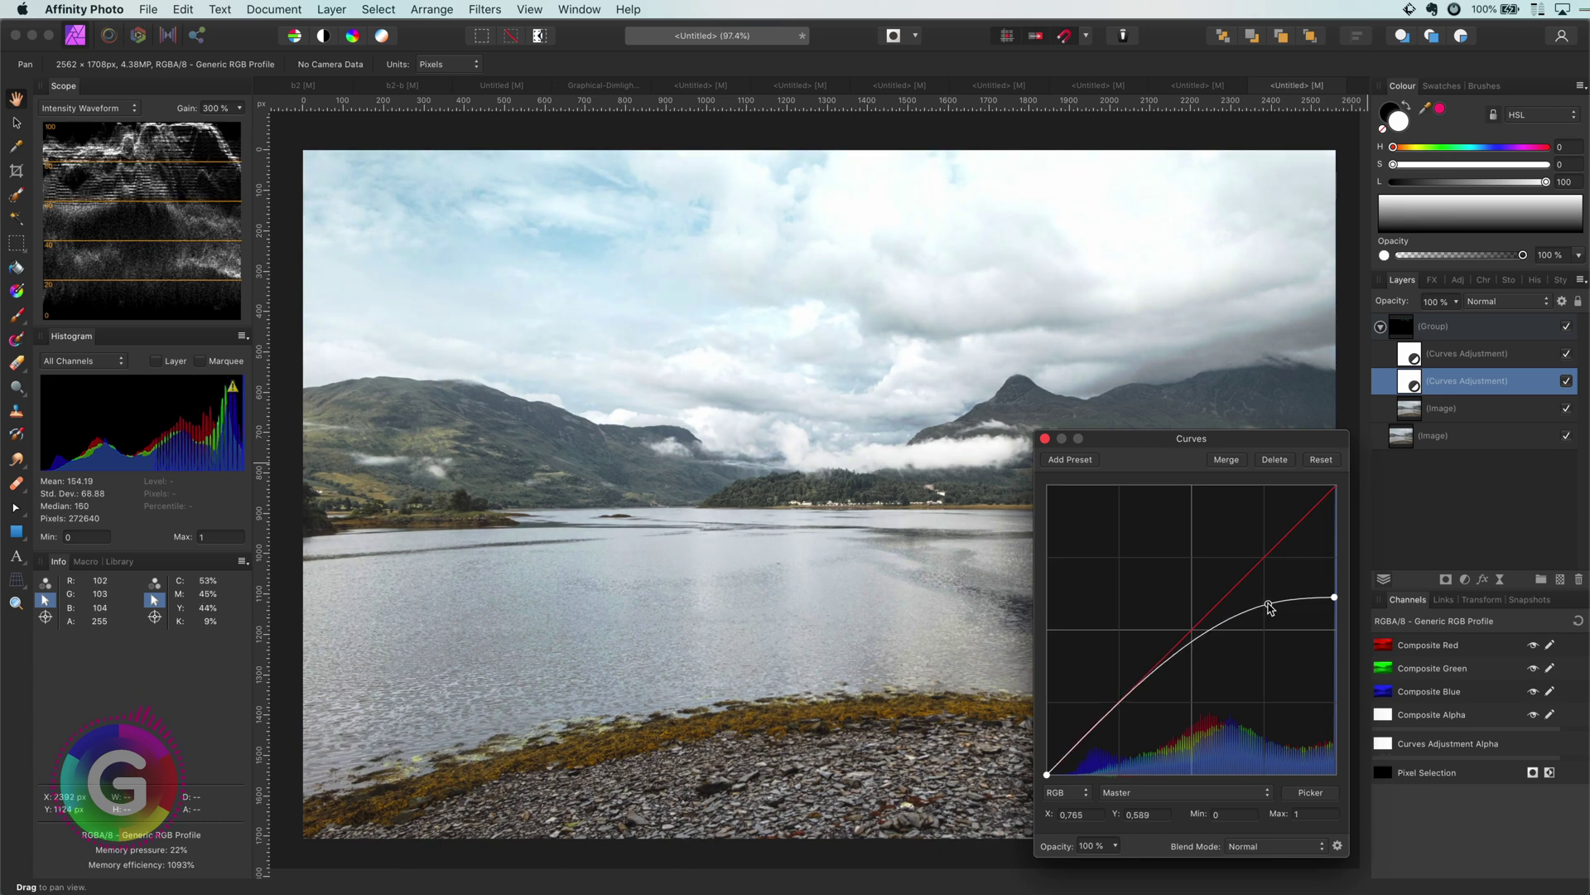
- Select the loch brightening group and toggle its visibility twice to compare with the original
click(1048, 441)
click(1555, 333)
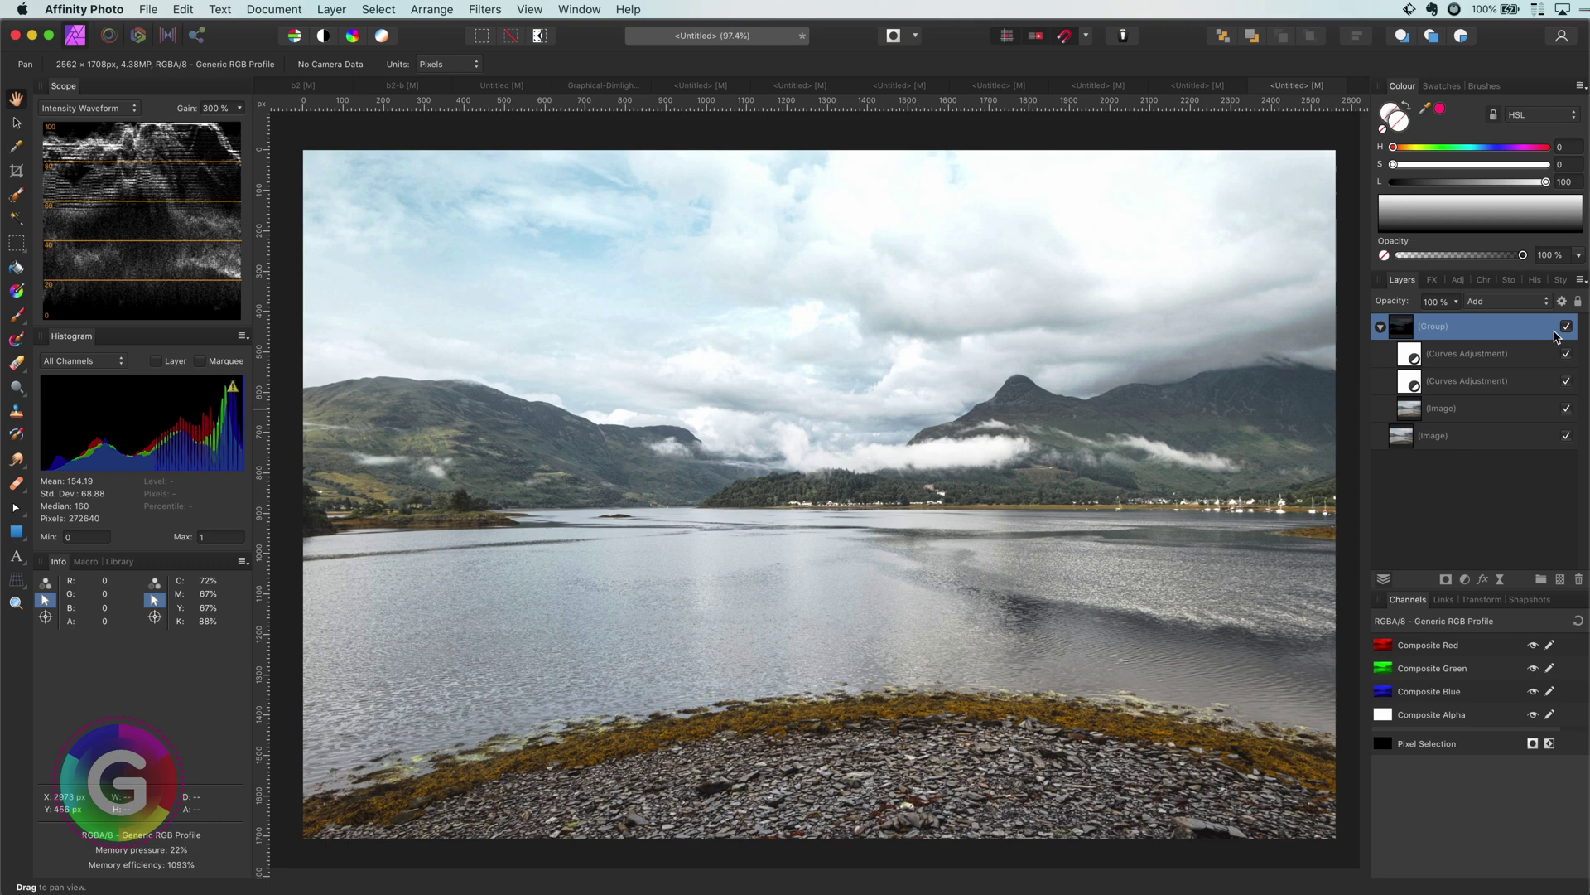
click(1565, 326)
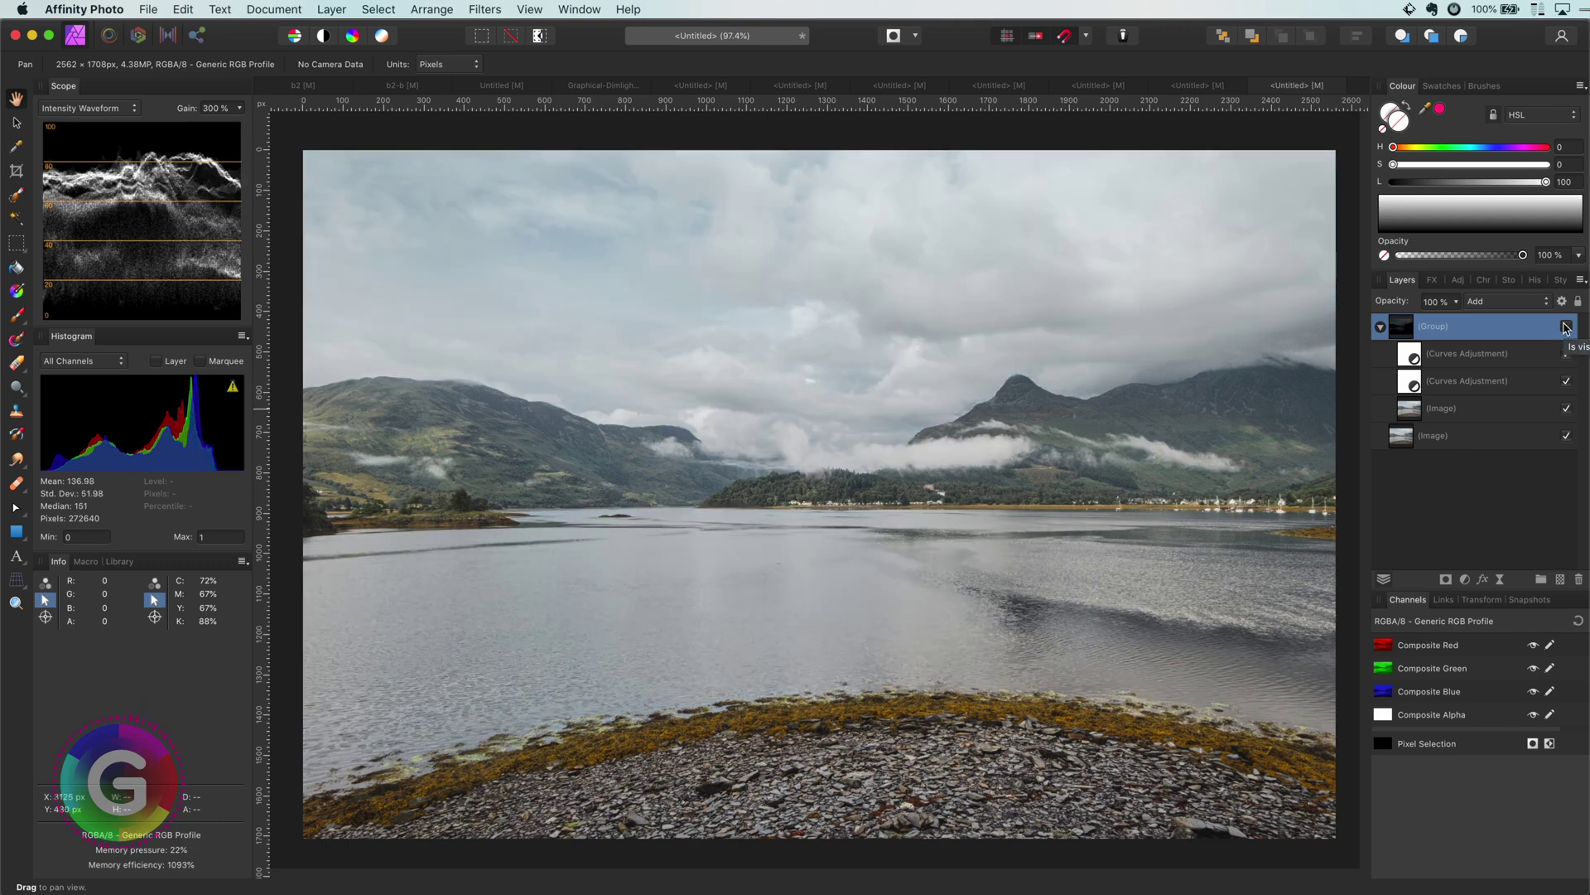
click(1566, 326)
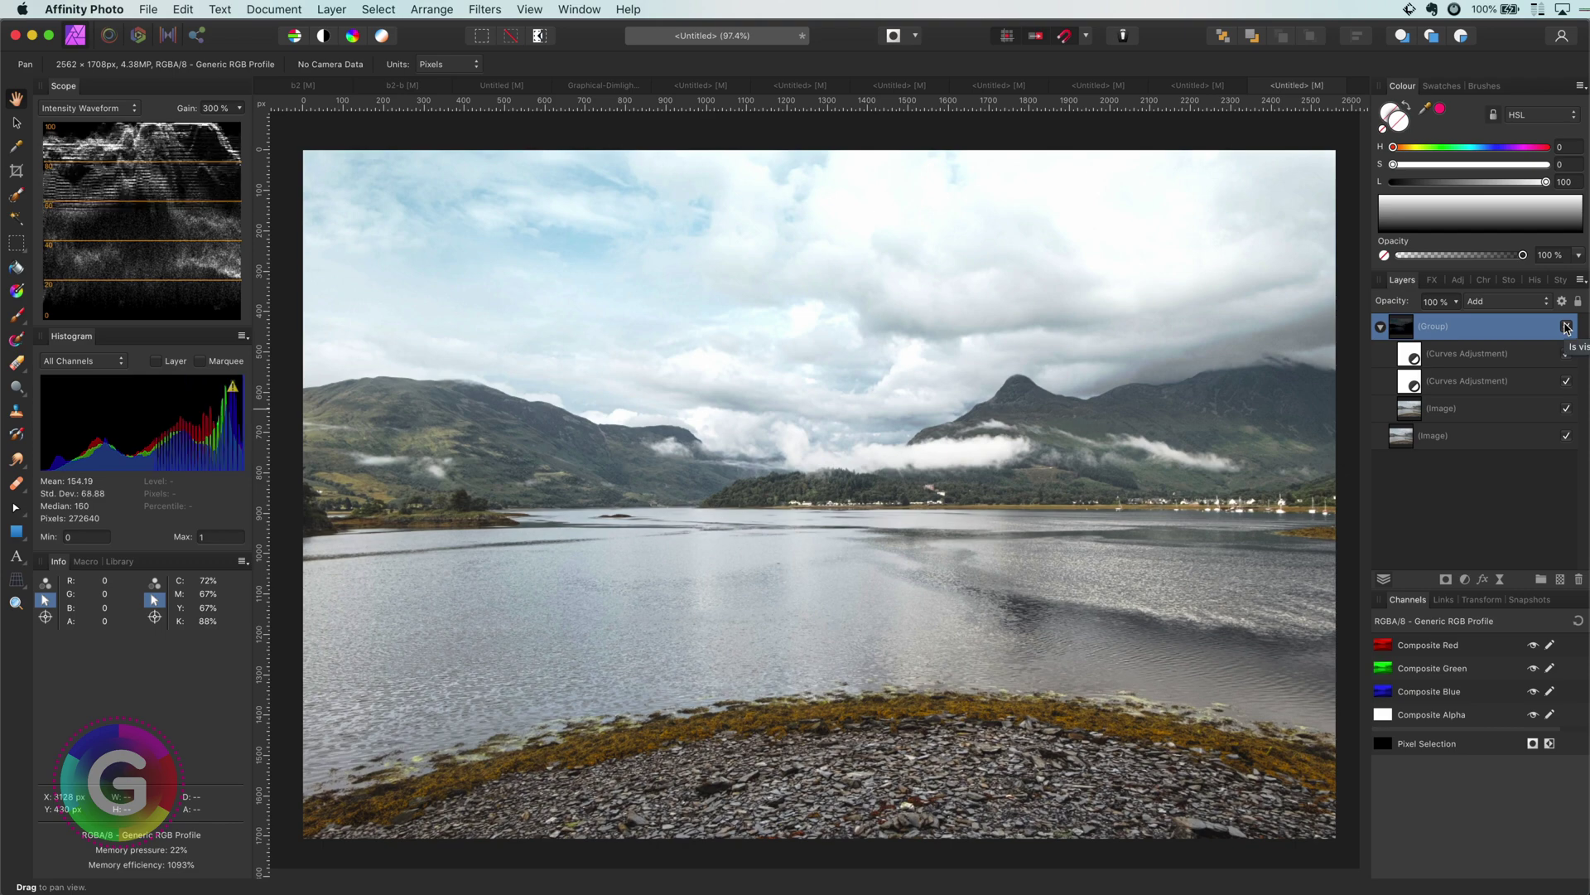
click(1565, 327)
click(1566, 327)
- Paste in the harbour photo, duplicate it, and put the duplicate in a group
key(super+v)
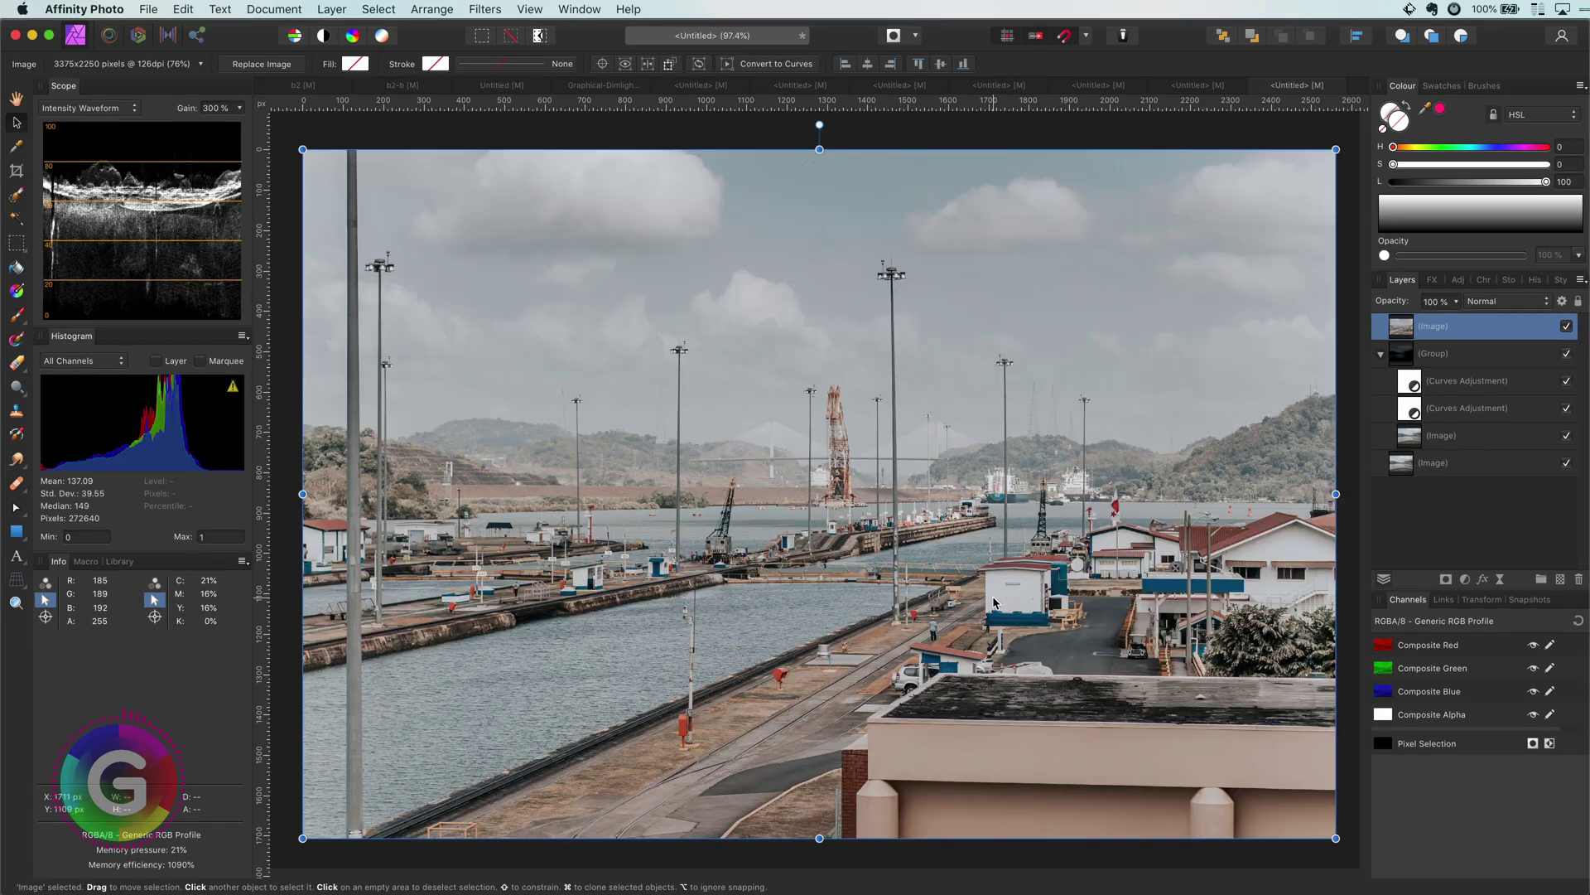
right_click(1406, 338)
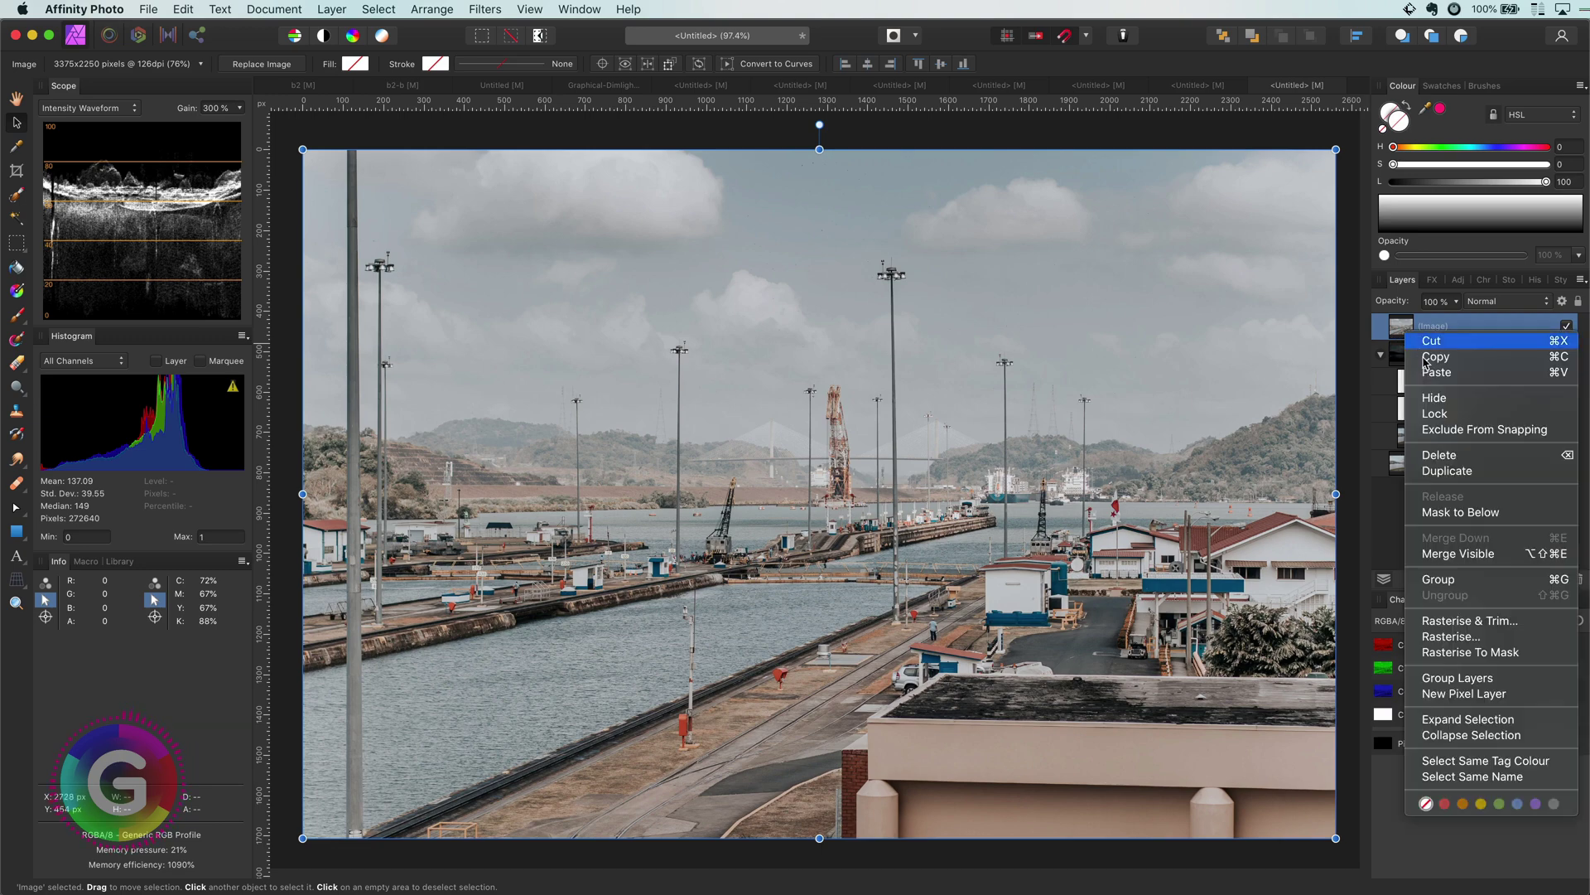
click(1448, 469)
right_click(1407, 331)
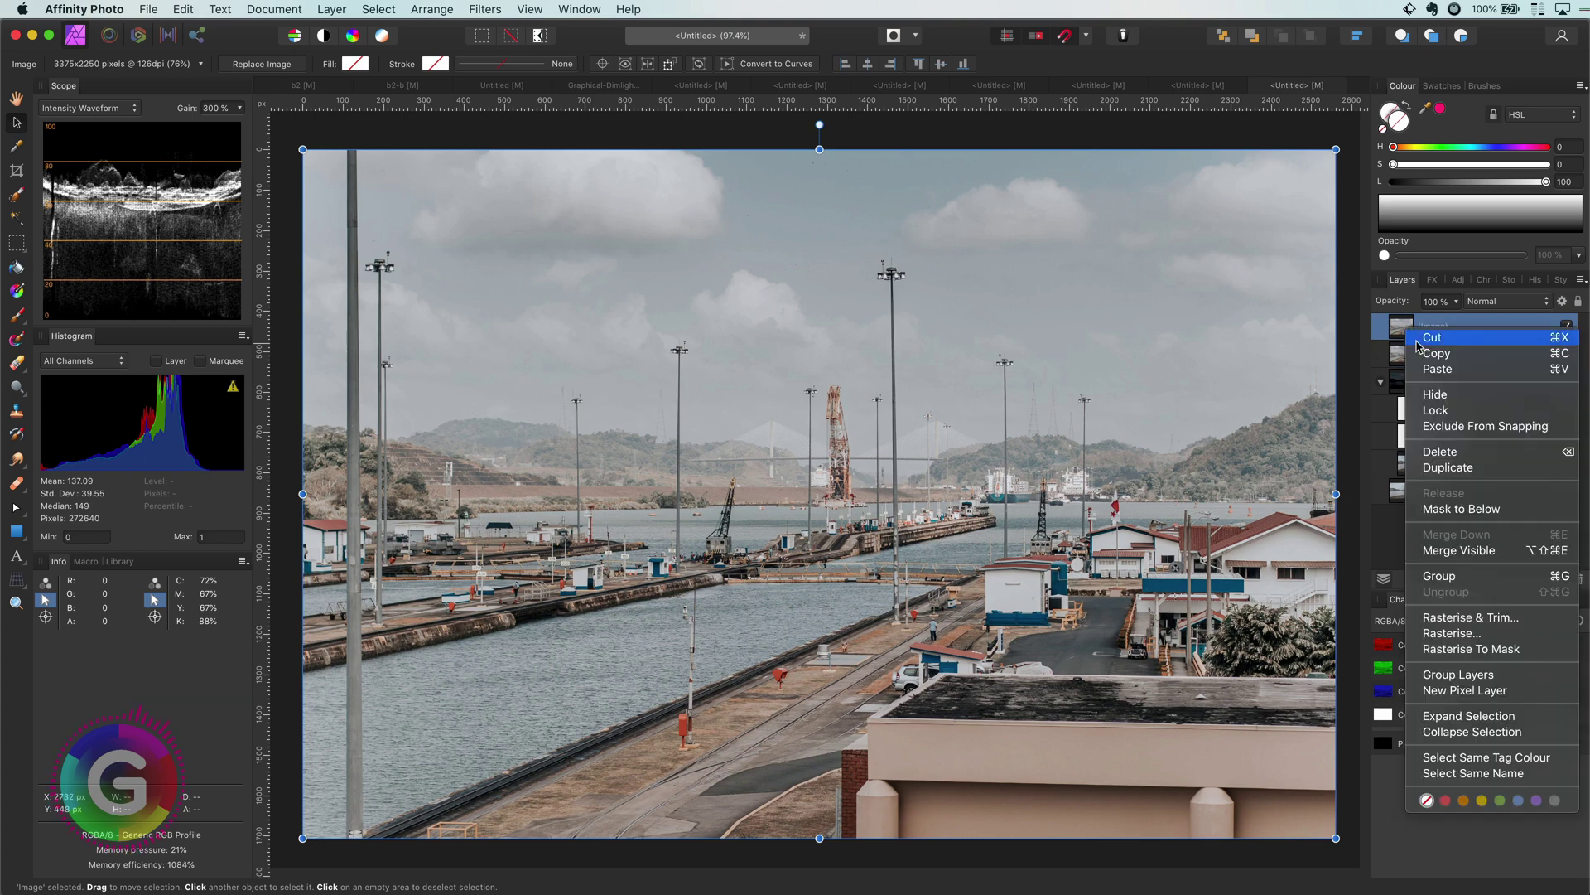
click(1459, 576)
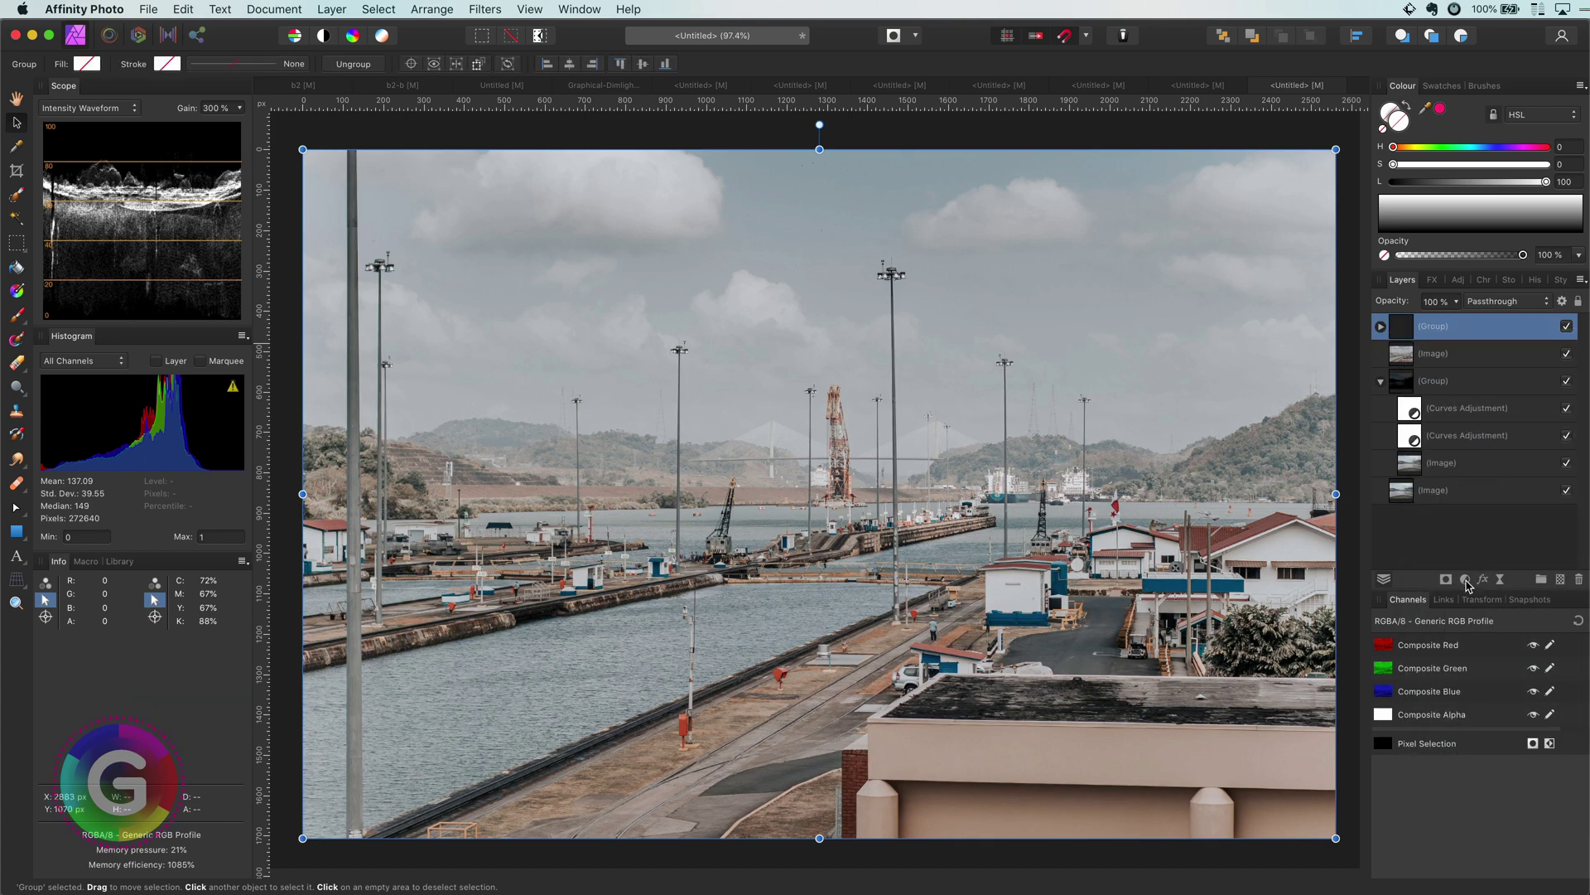
- Add a Curves adjustment to the grouped harbour photo and duplicate it
click(1381, 328)
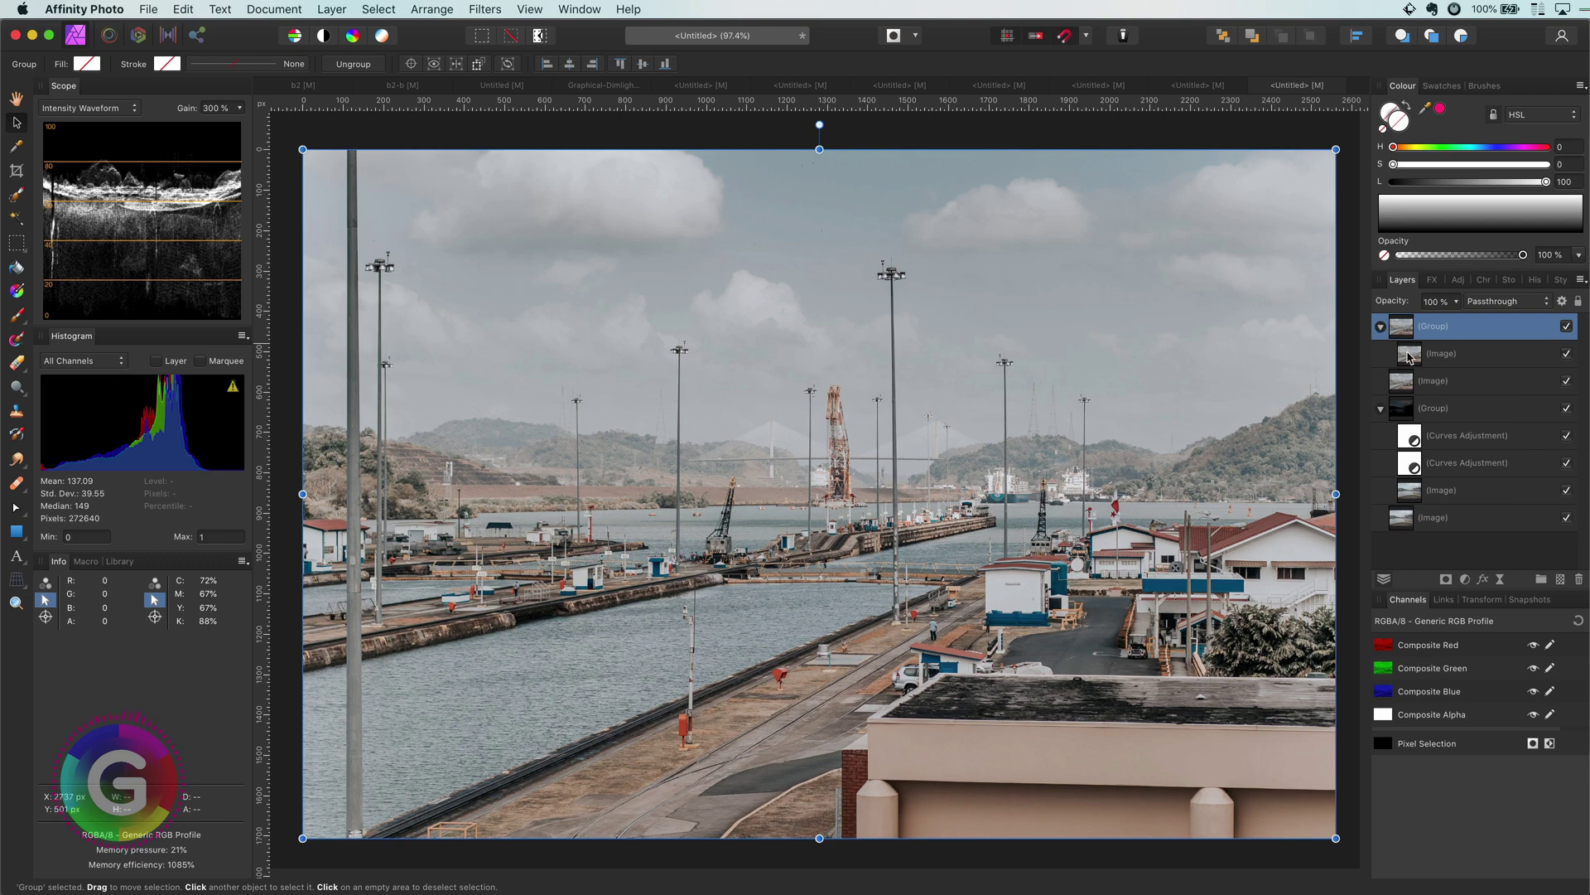
click(1441, 353)
click(1465, 579)
click(1491, 762)
right_click(1405, 397)
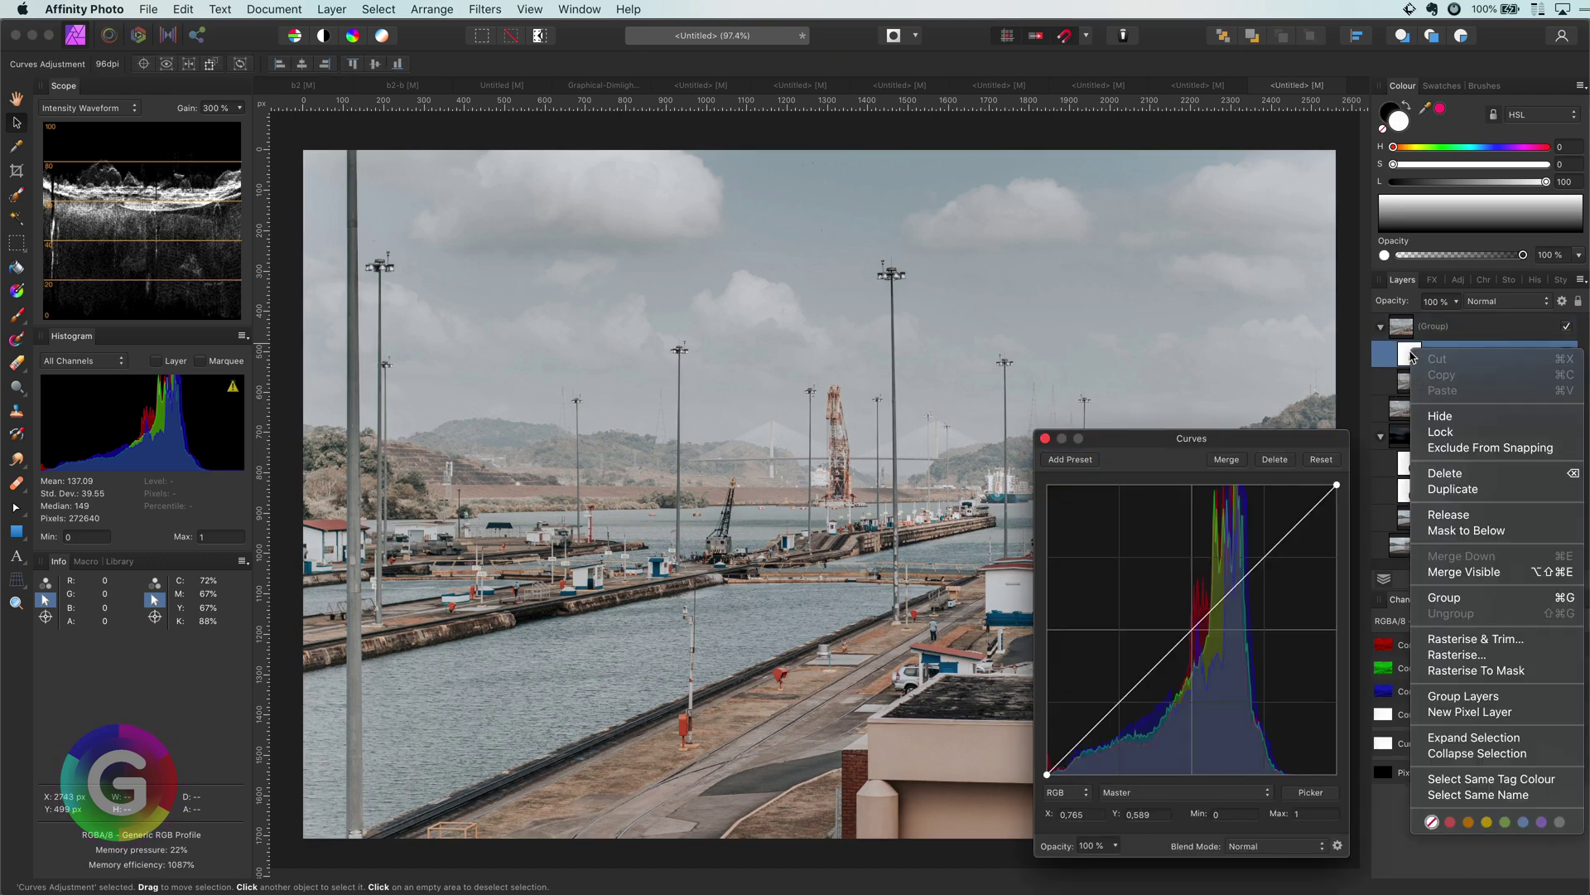
key(Escape)
click(1045, 438)
- Set the harbour group to Add and the upper Curves to Linear Burn
click(1475, 325)
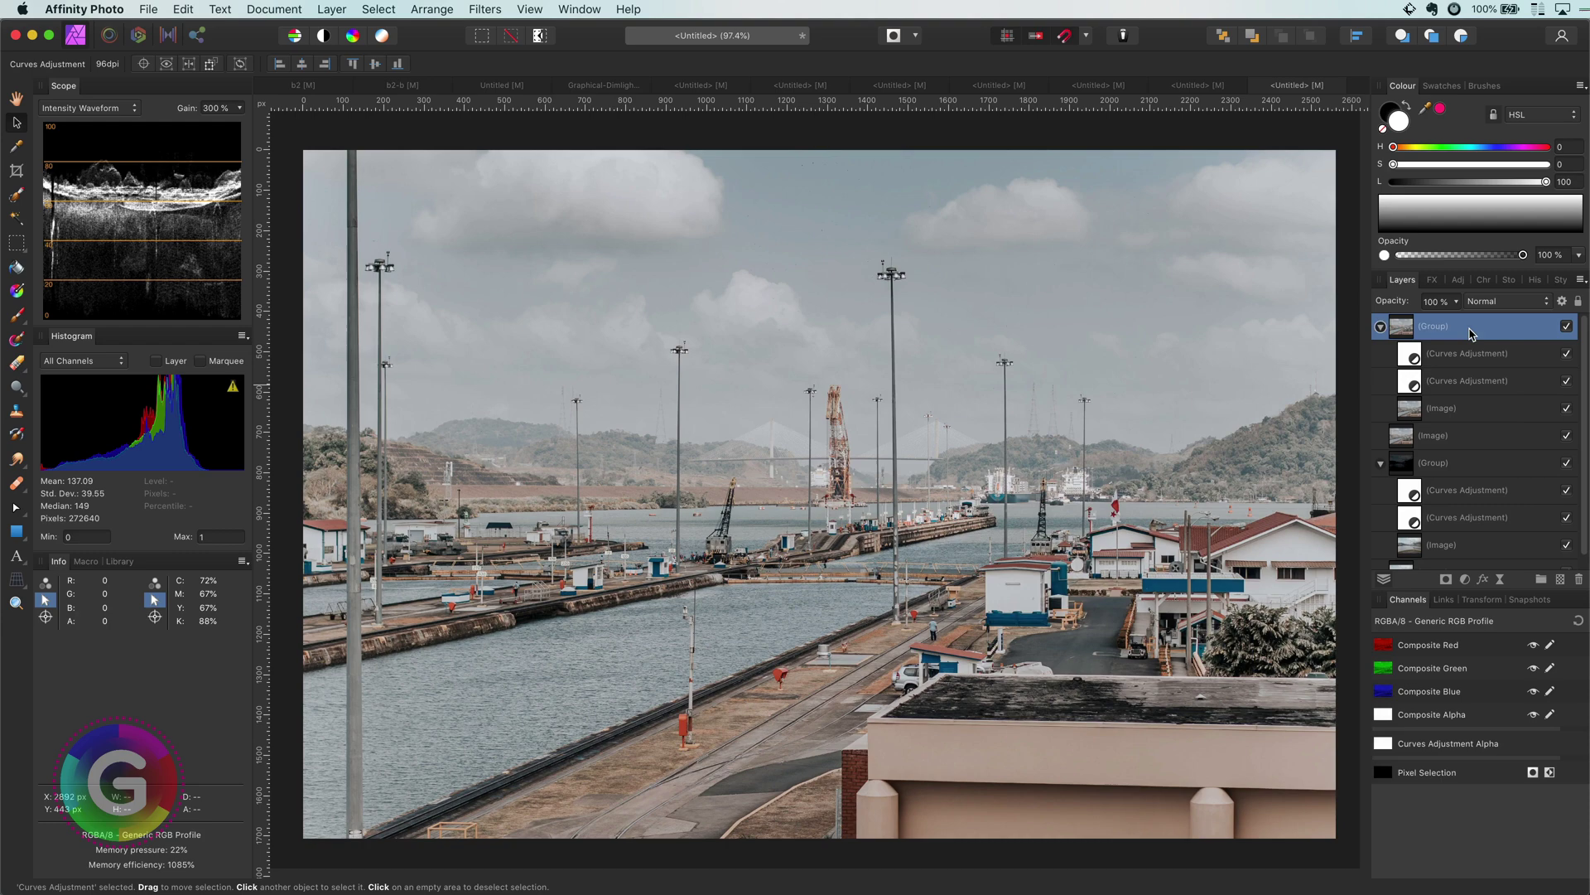
click(1501, 301)
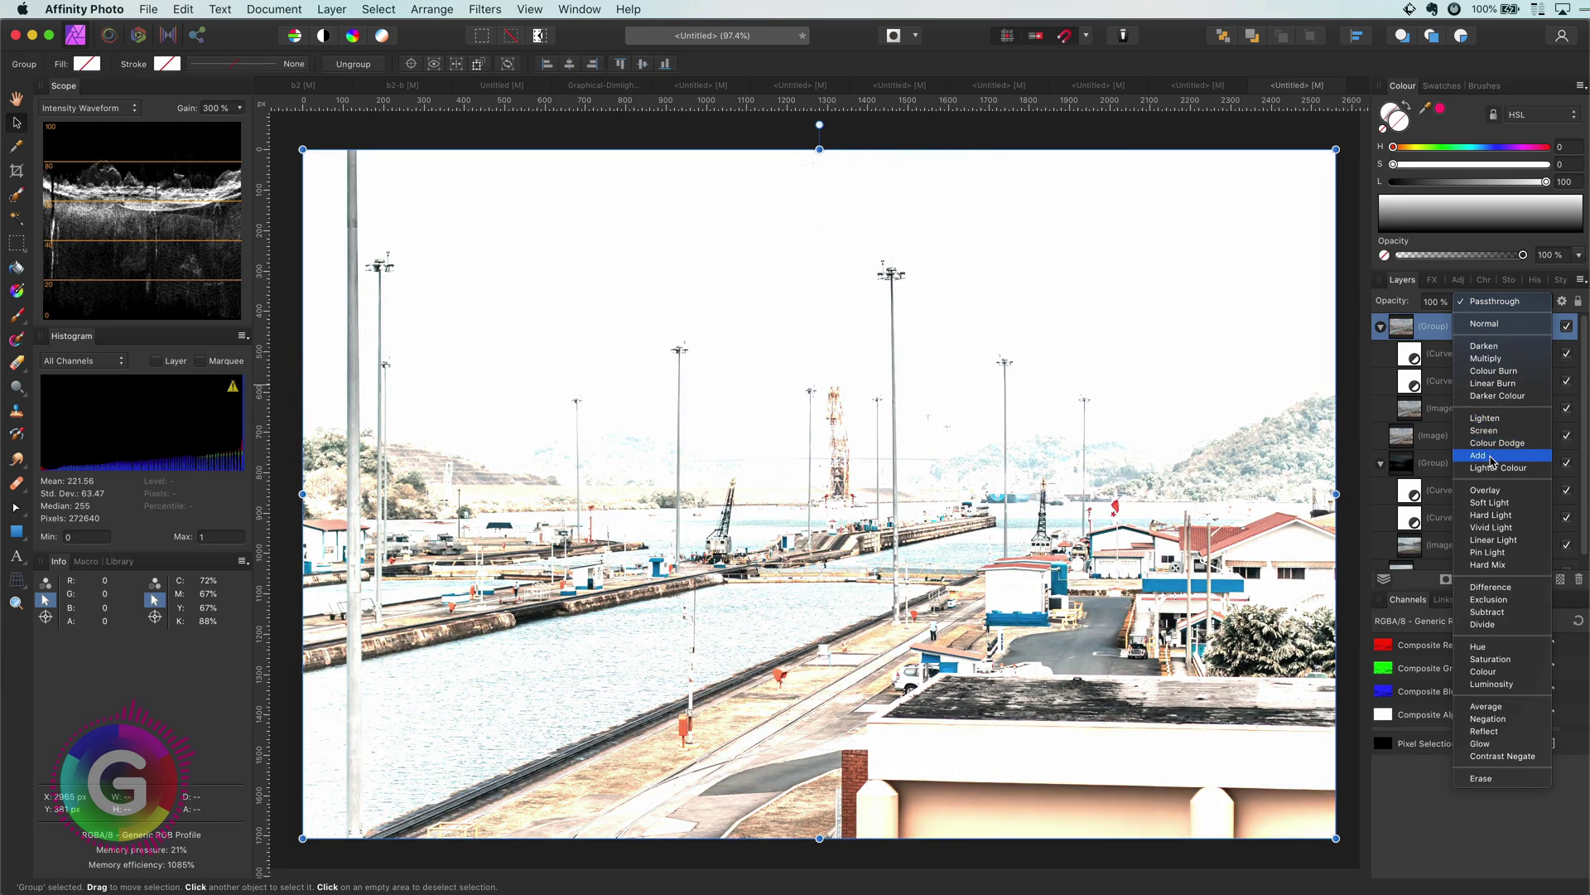
click(1491, 460)
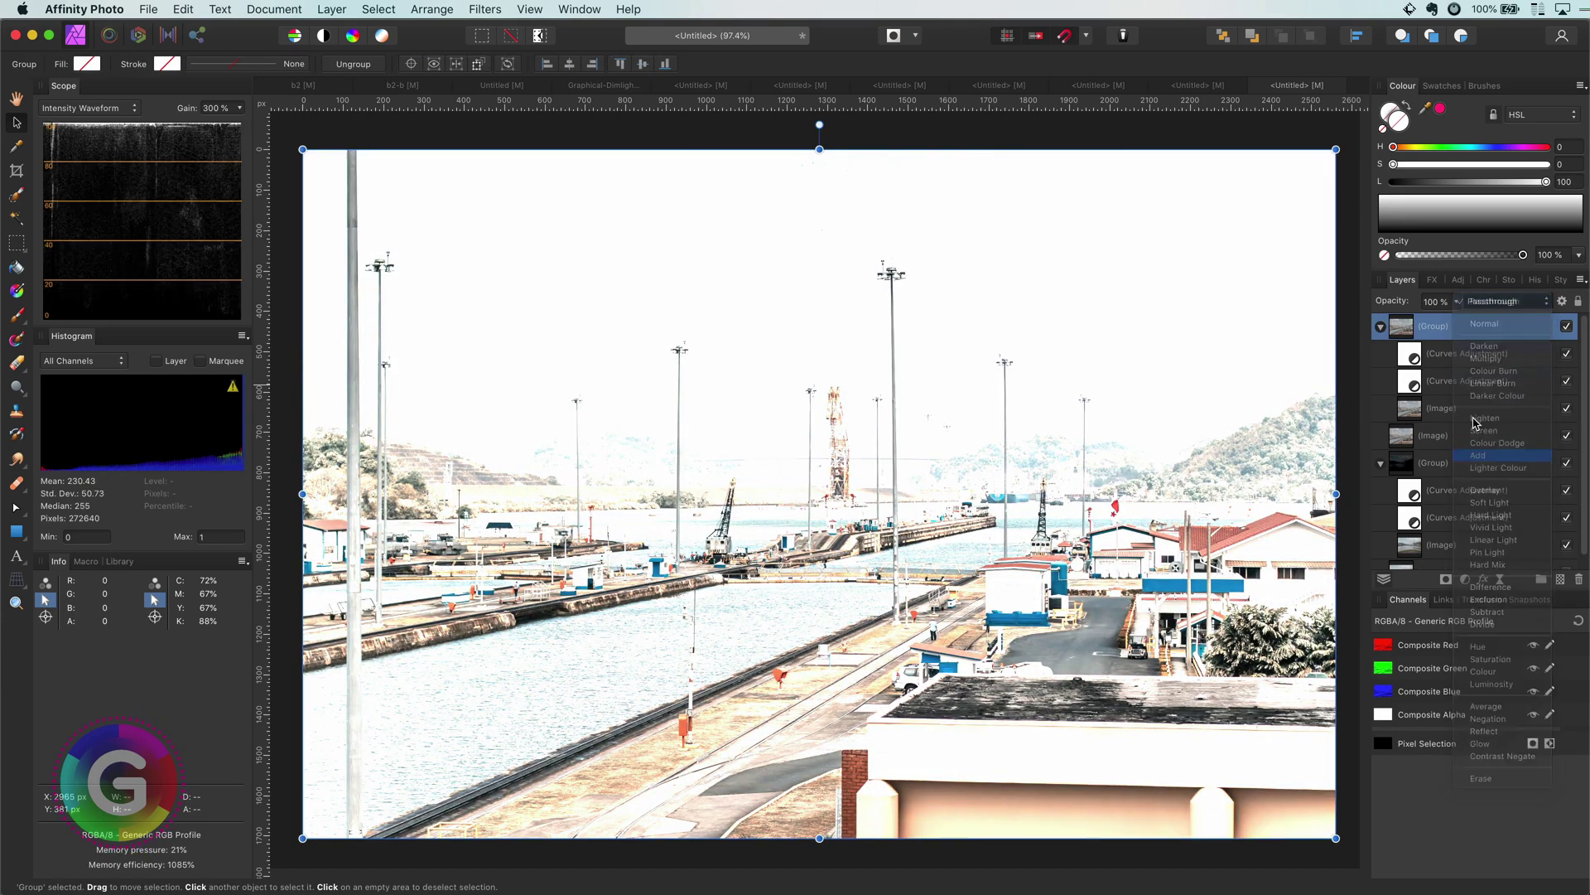
click(1484, 346)
click(1496, 303)
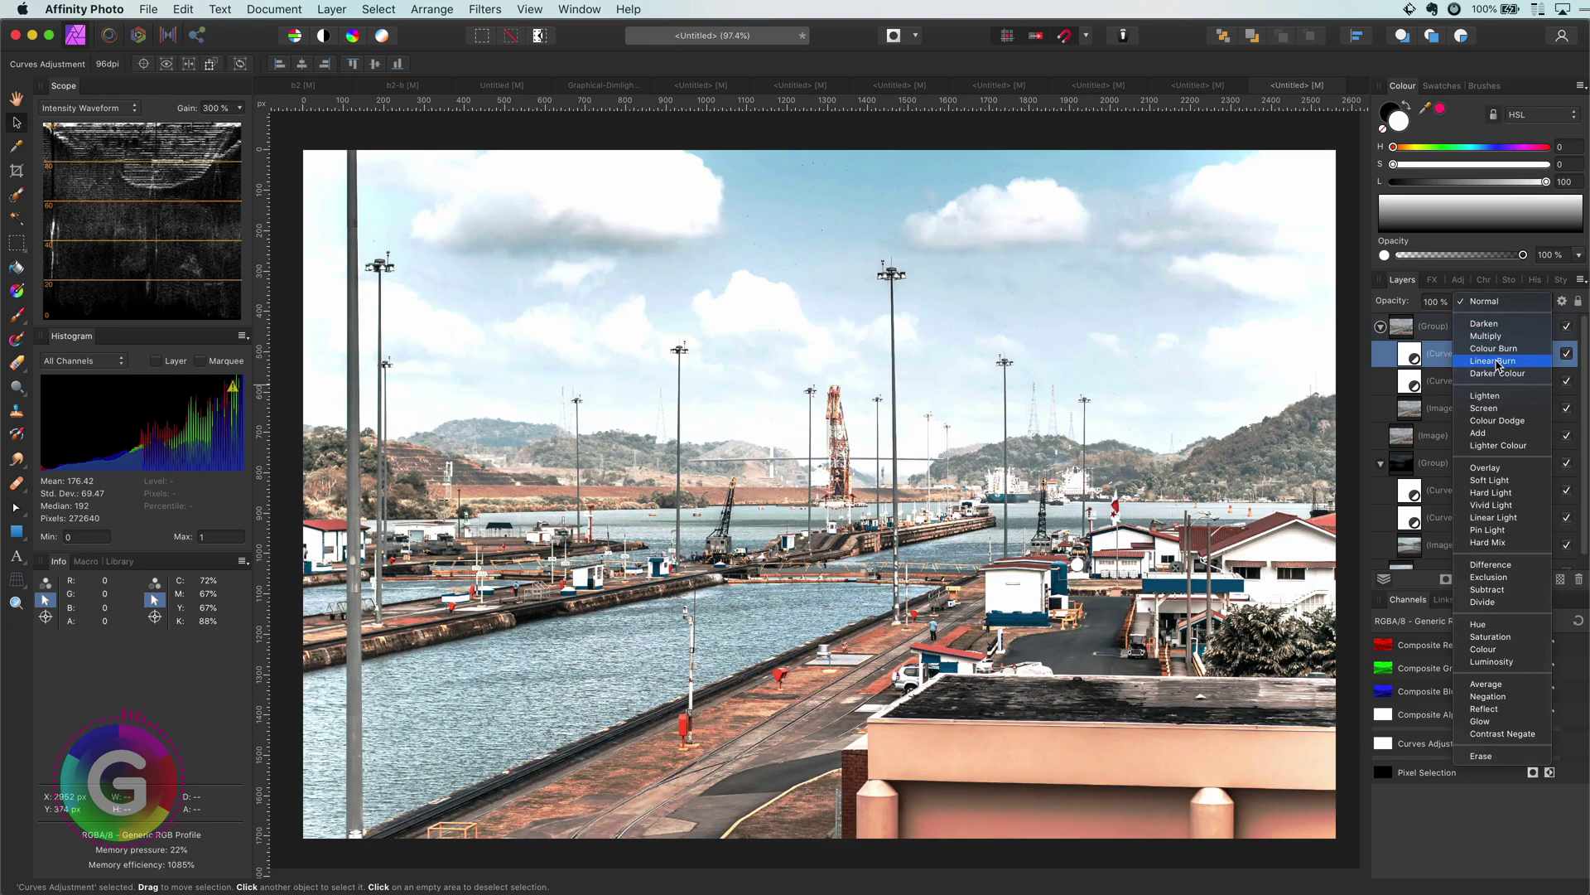
click(1496, 362)
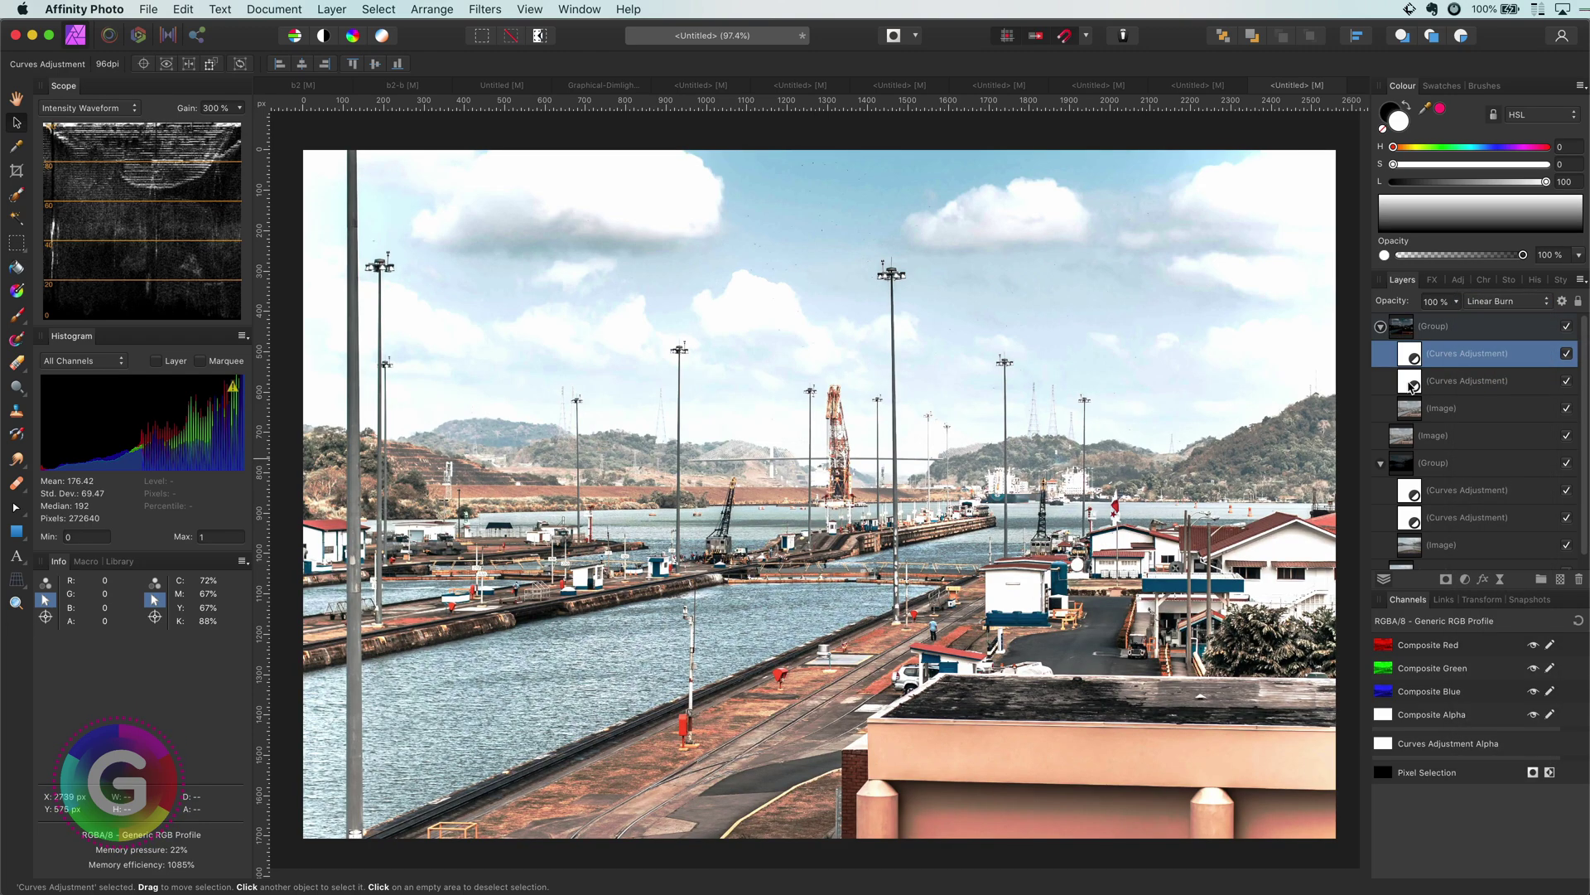
- Pull the lower curve's white point down to darken the harbour highlights
double_click(1413, 383)
drag(1335, 489, 1284, 586)
click(1466, 341)
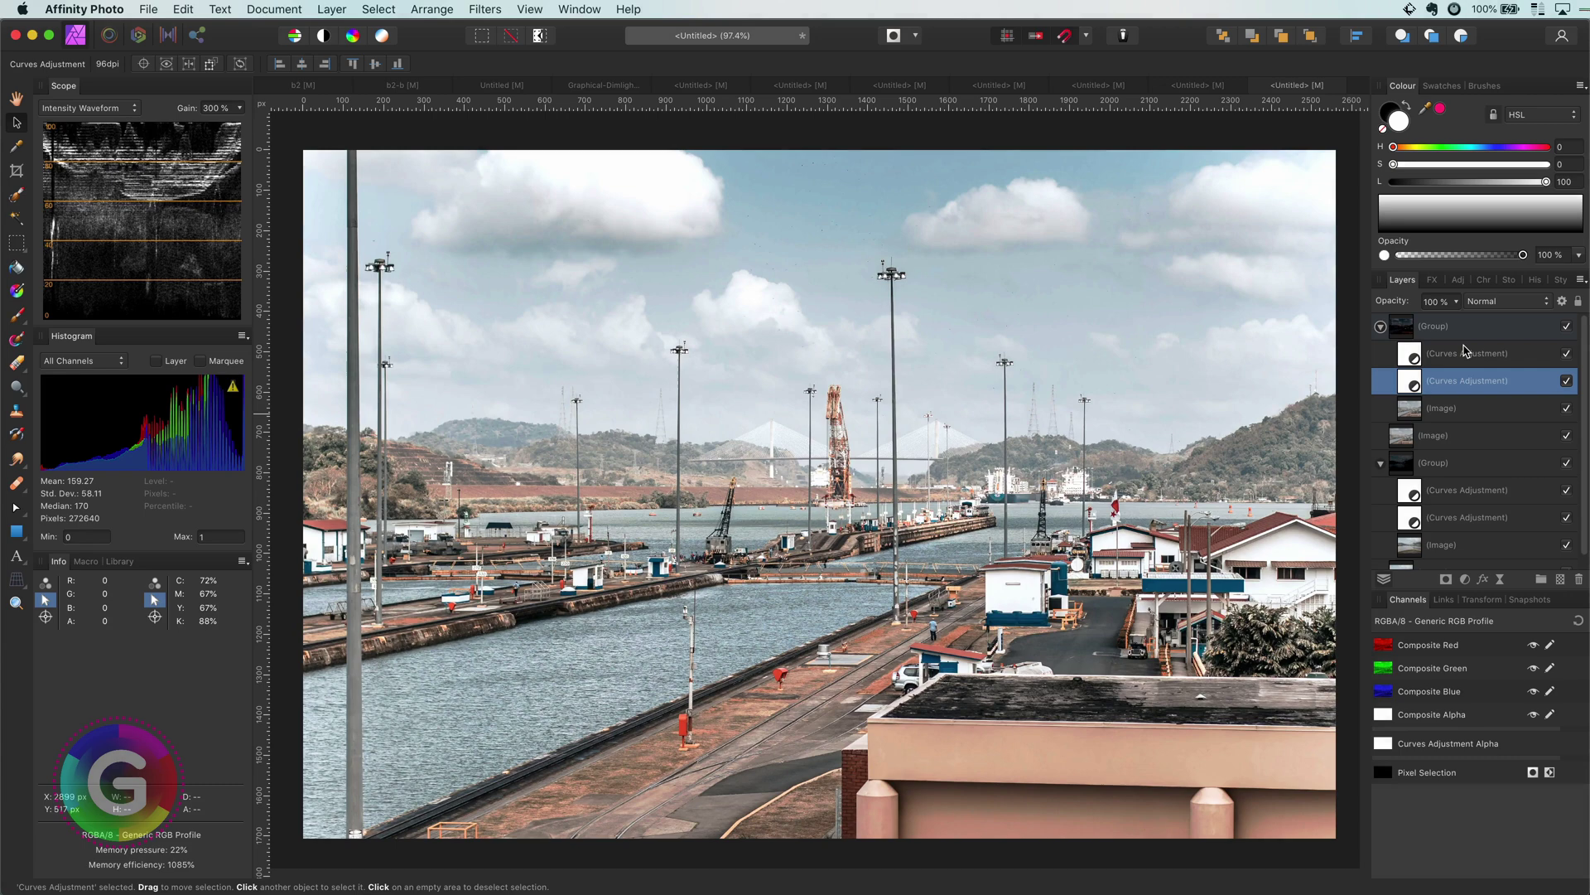
- Toggle the harbour group off and on to compare, then collapse it
click(1565, 327)
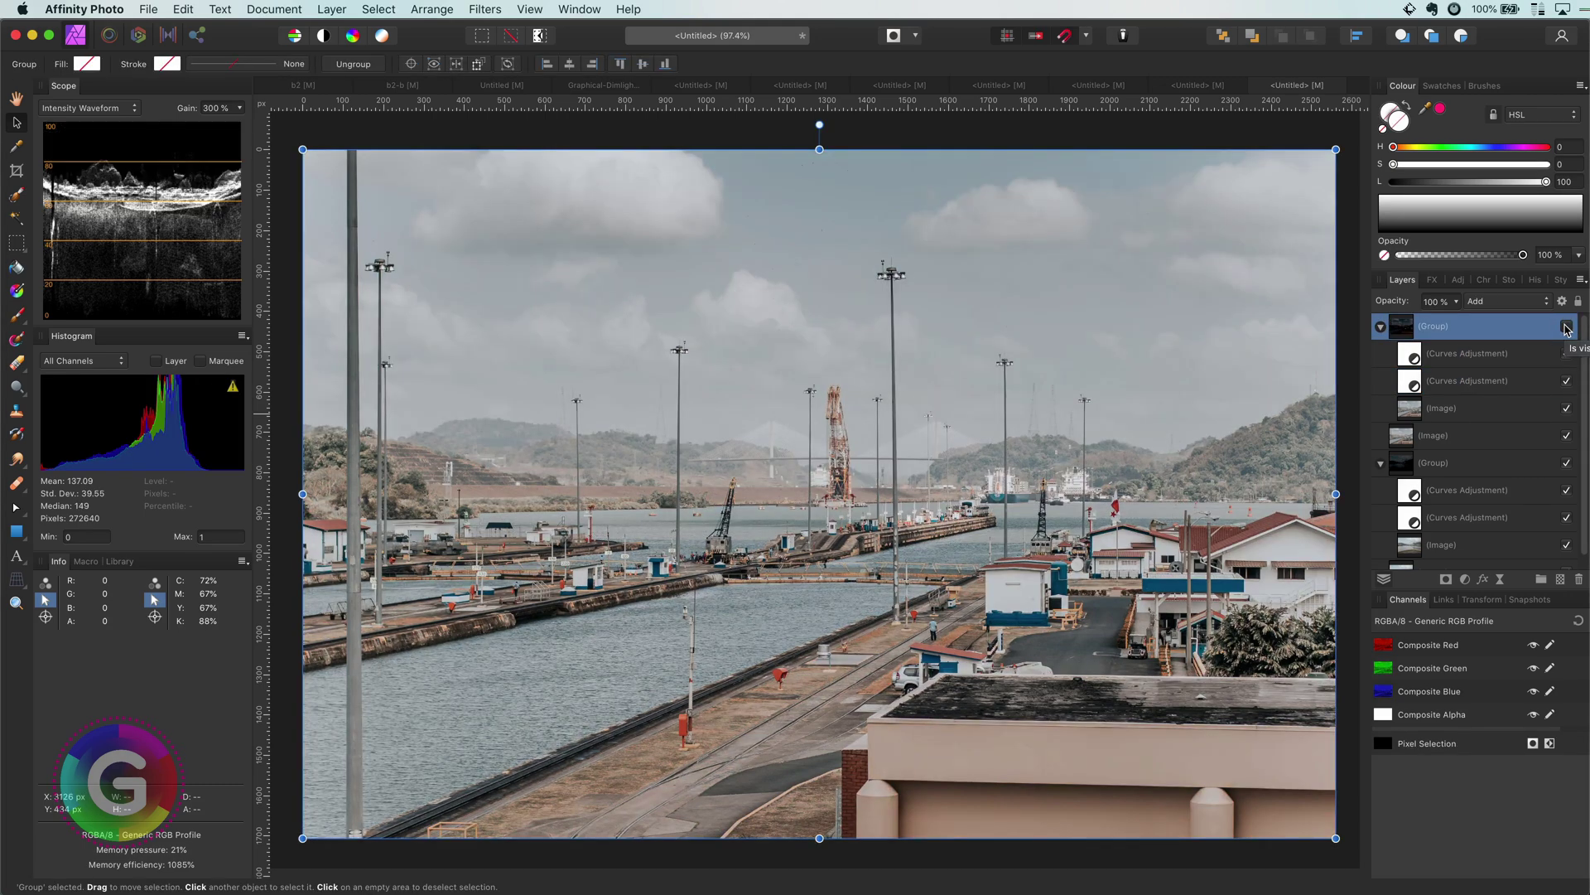
click(1565, 327)
click(1565, 327)
click(1565, 327)
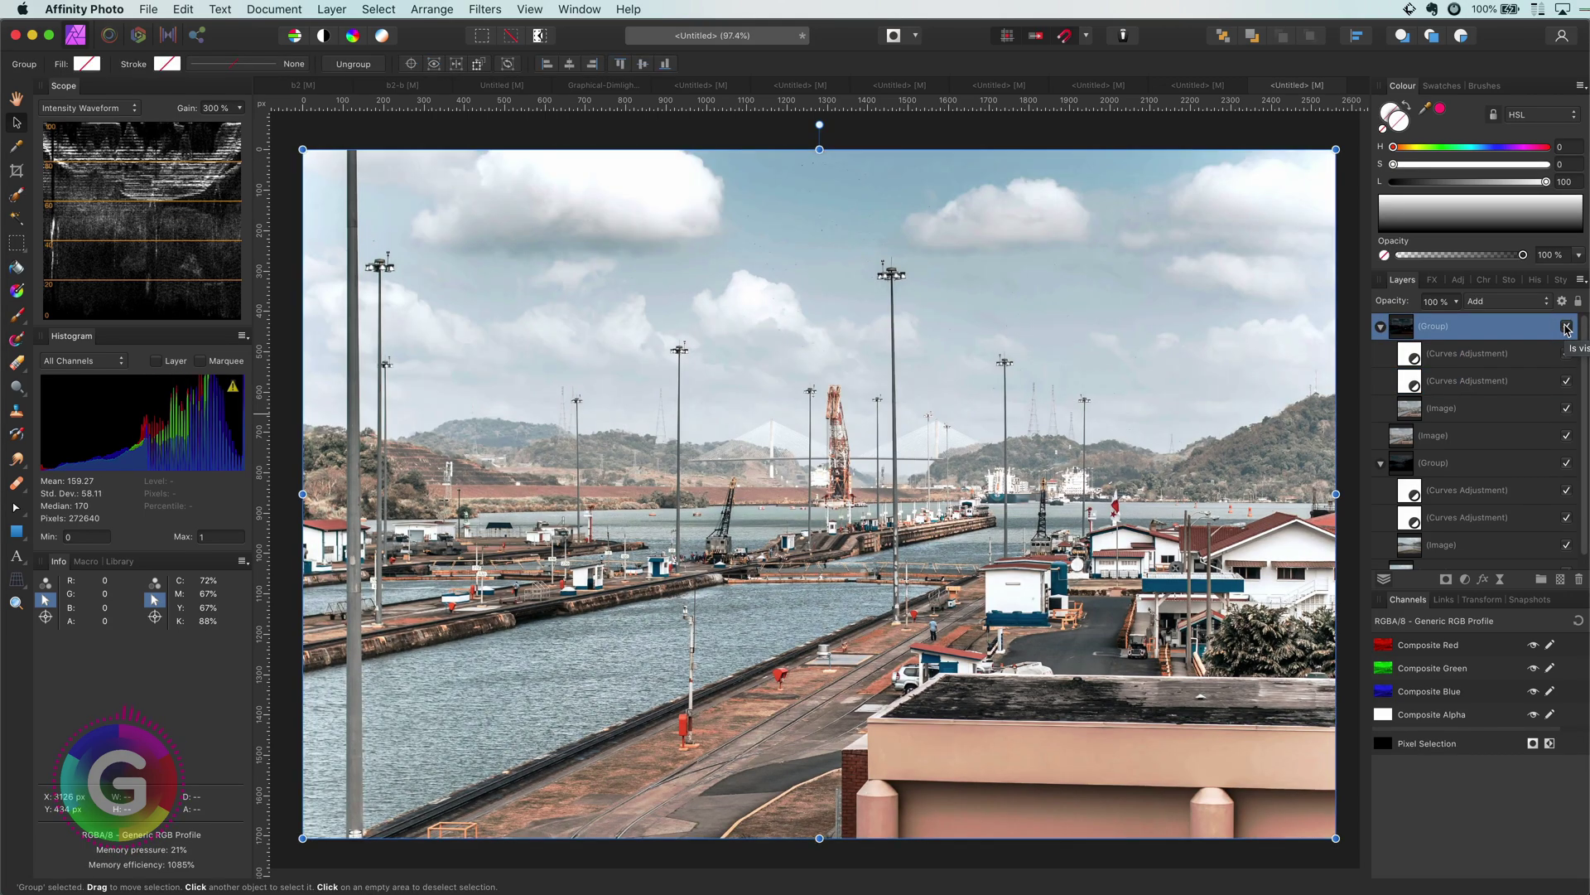
click(1380, 326)
click(1380, 380)
- Duplicate the loch image, group the copy, and give the group a brightening blend mode
right_click(1406, 333)
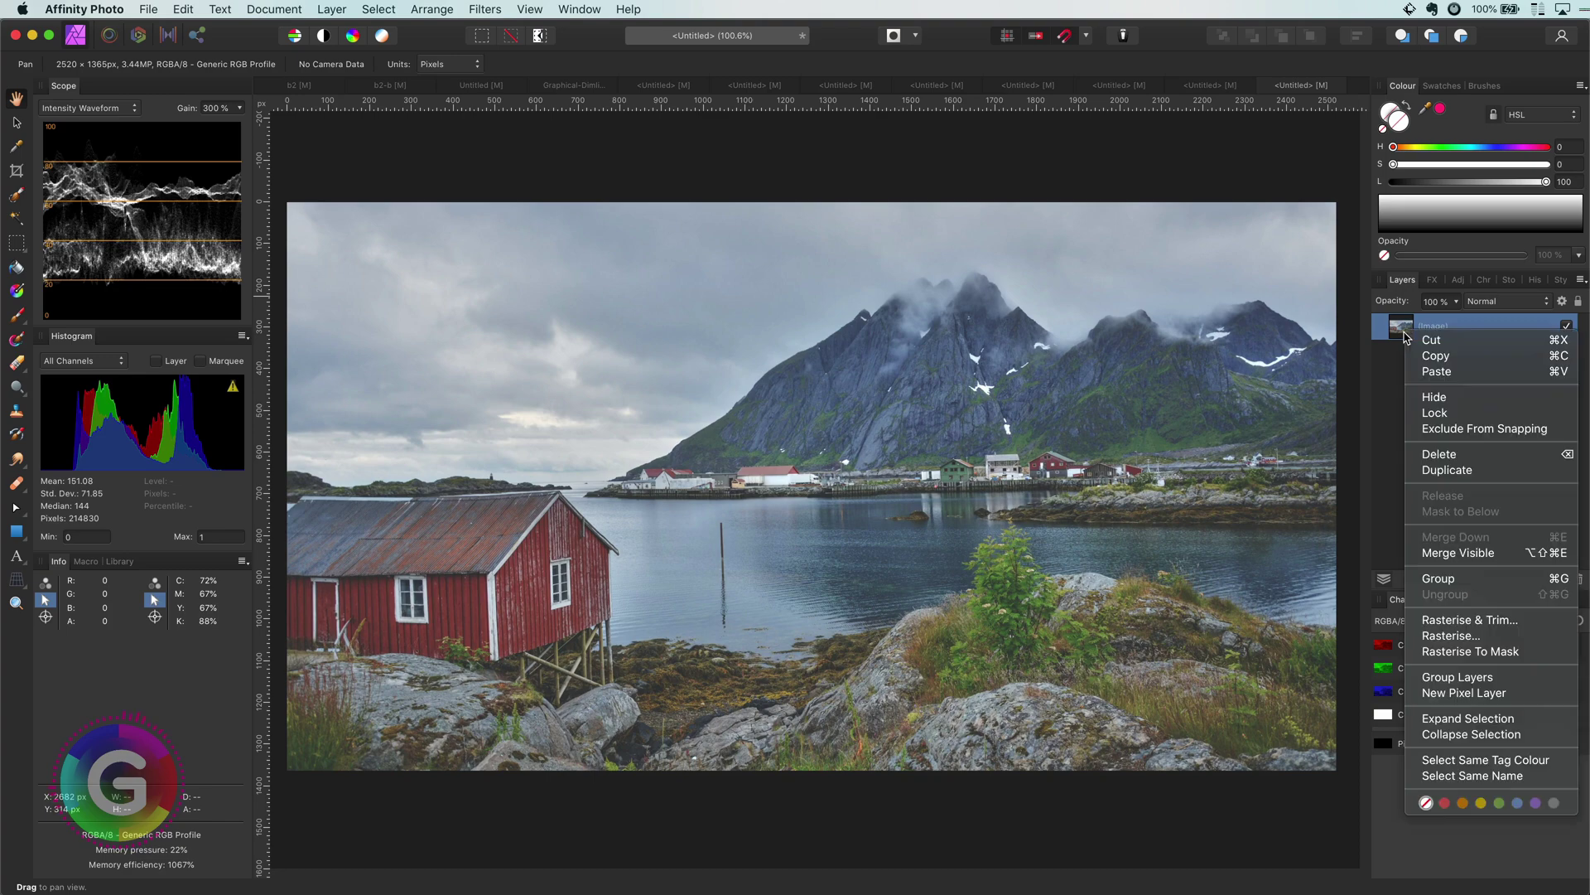
click(1447, 470)
right_click(1448, 494)
click(1438, 567)
click(1519, 305)
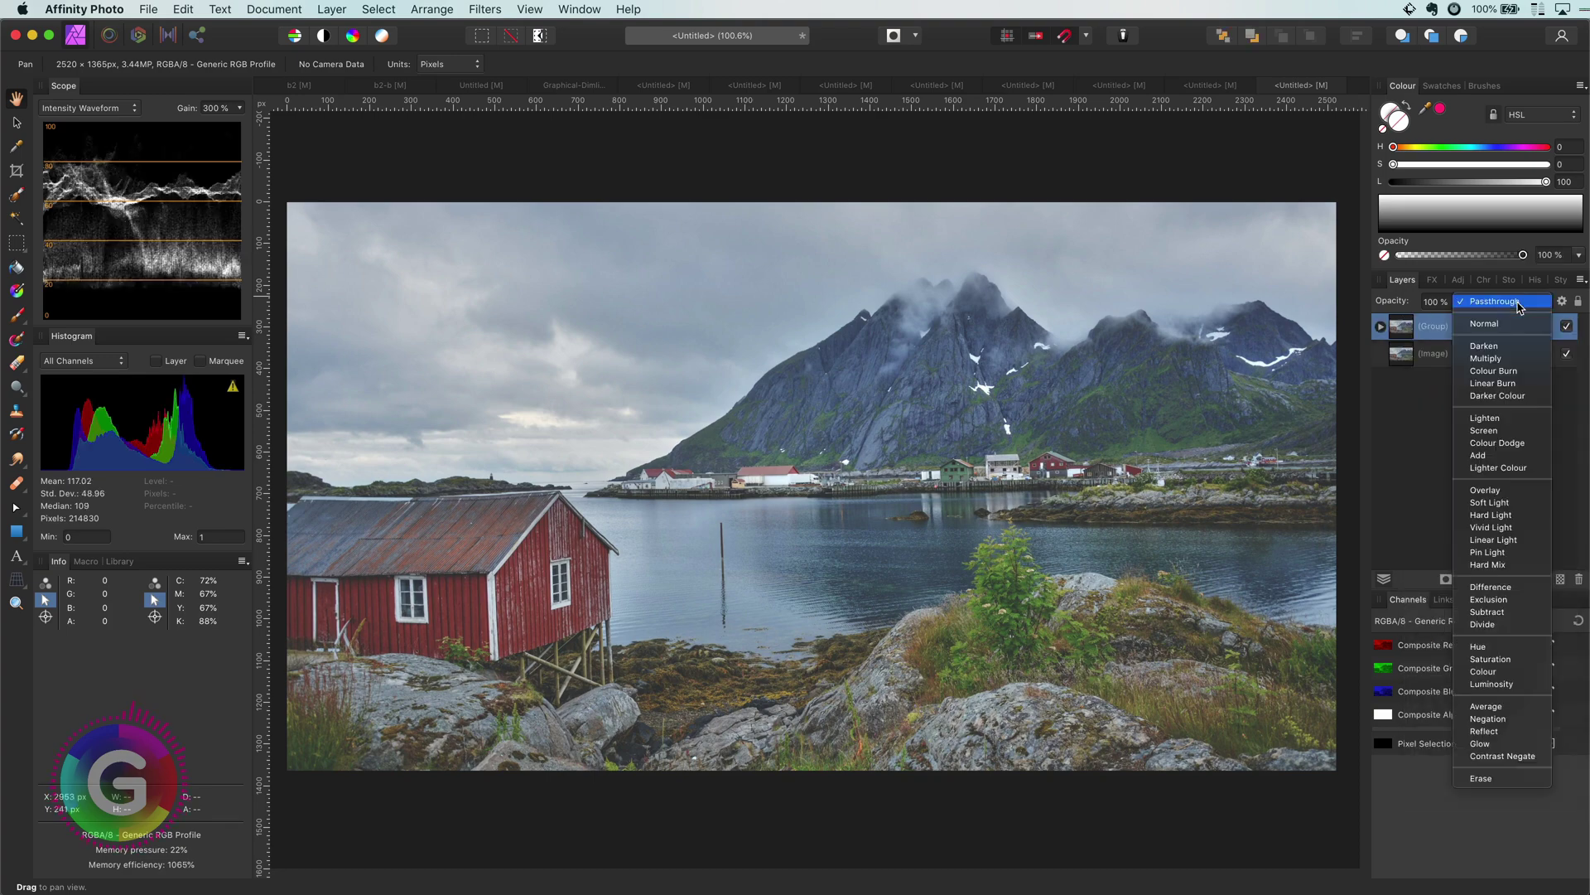
click(1497, 442)
- Add a Curves adjustment inside the group, duplicate it, and set the upper one to a darkening mode
click(1380, 326)
click(1441, 353)
click(1465, 579)
click(1508, 760)
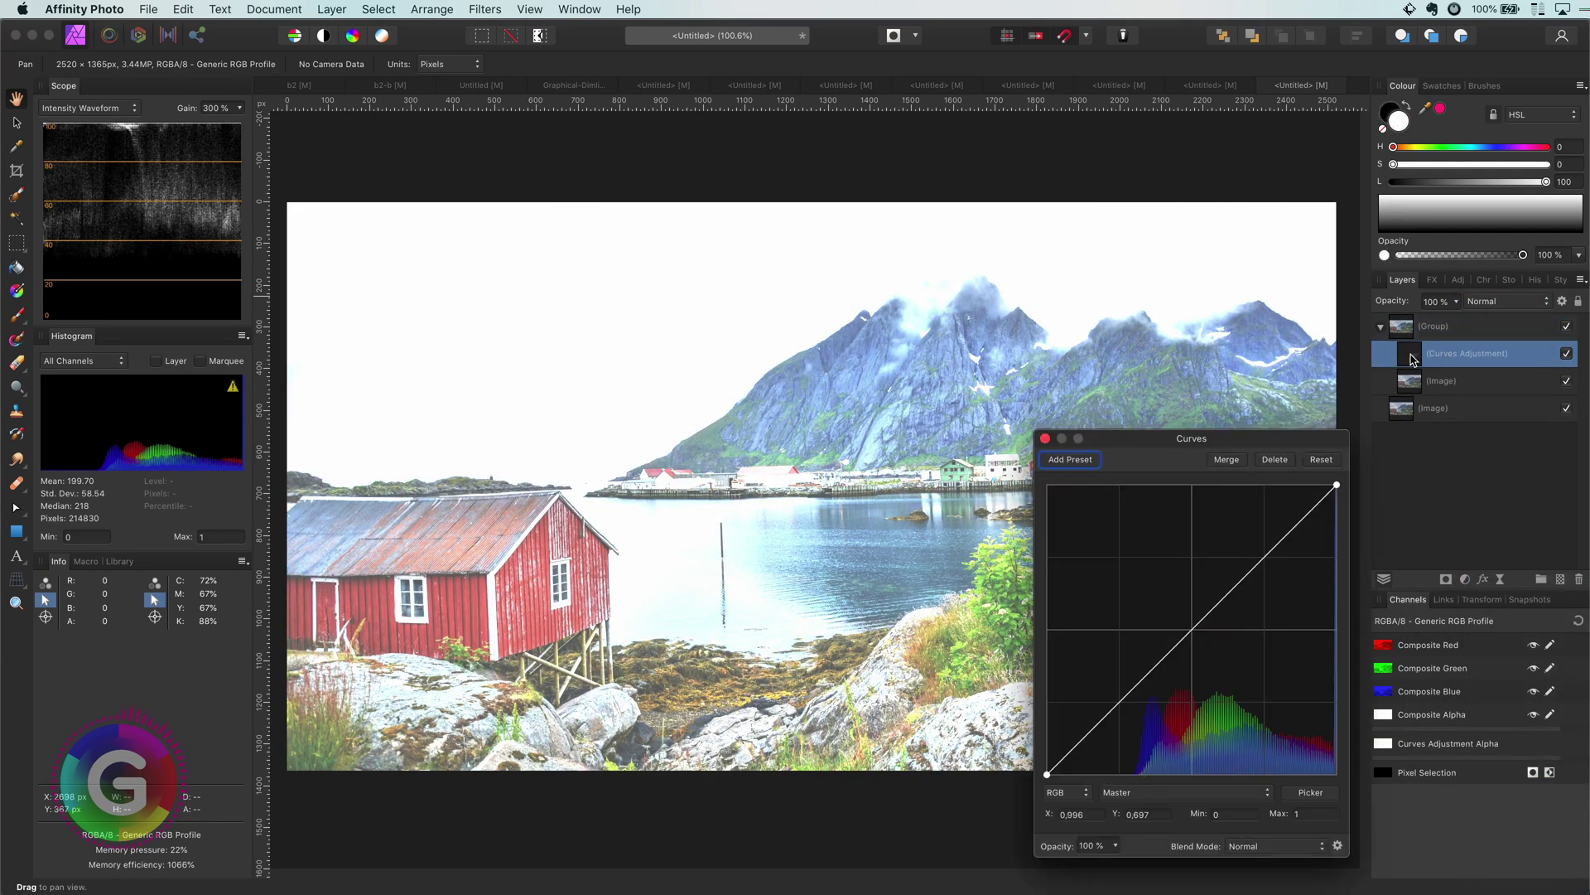
right_click(1404, 342)
click(1458, 494)
click(1485, 302)
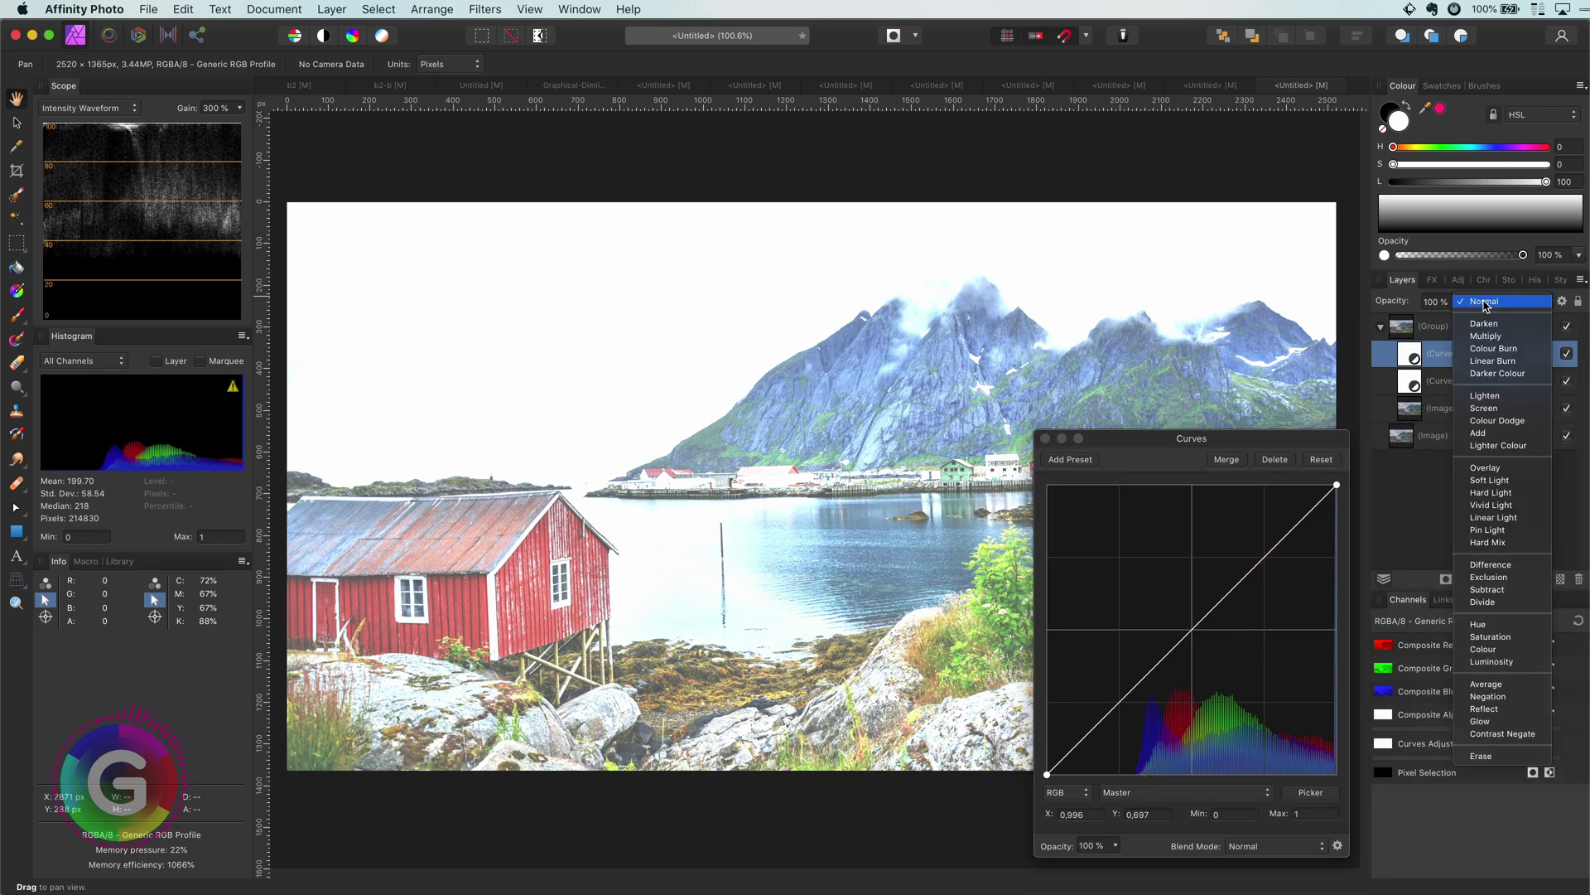
click(1487, 356)
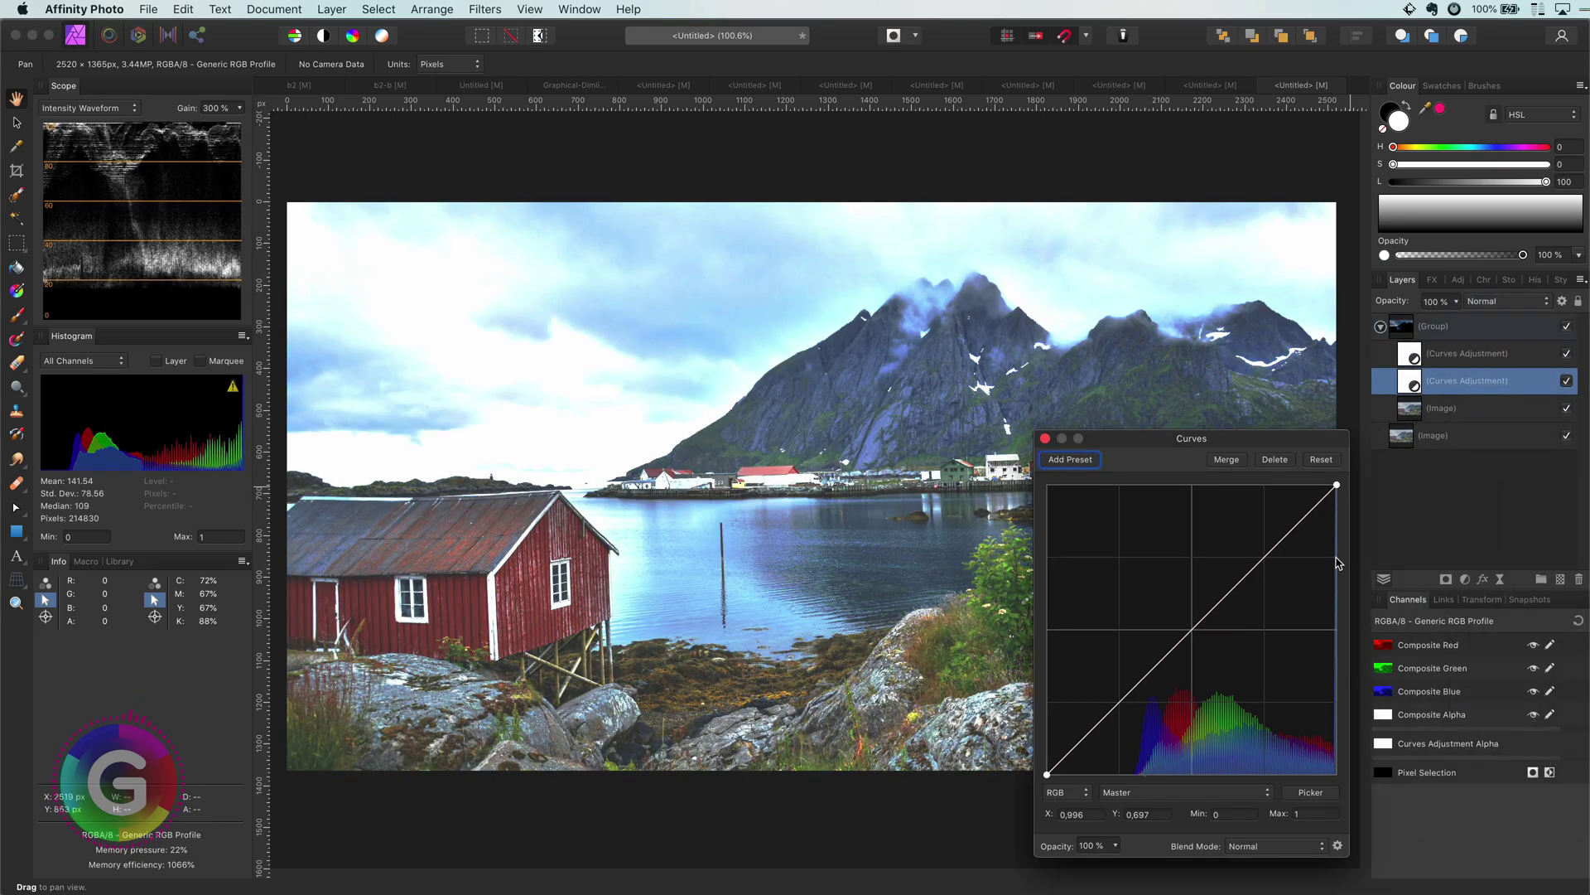
- Lower the curve's white point to tame highlights, then toggle the group to compare
drag(1336, 485, 1276, 602)
click(1566, 327)
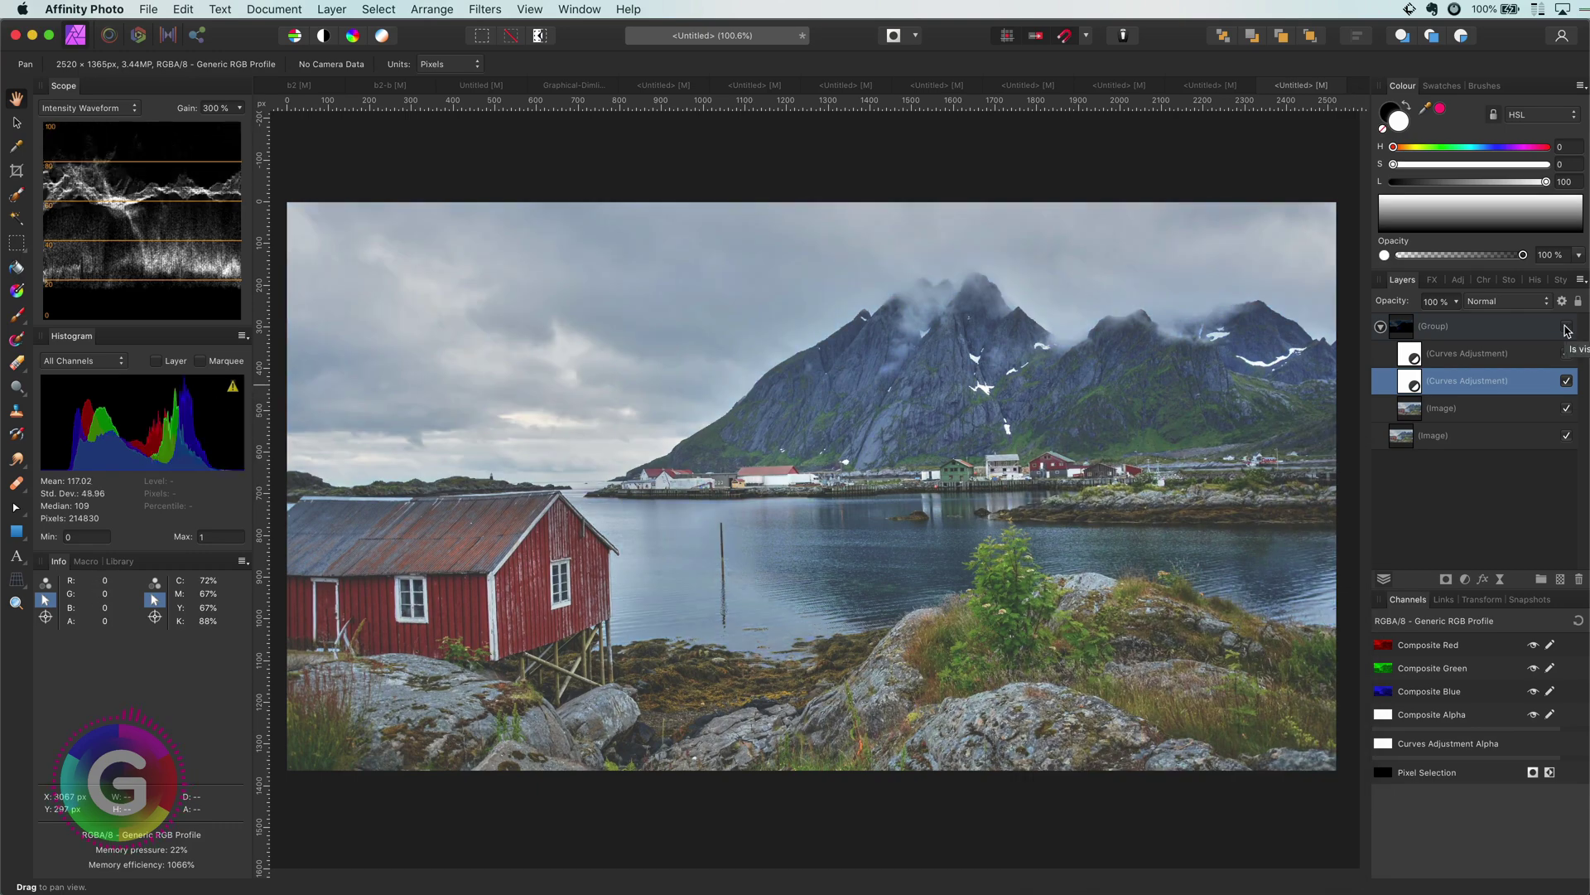
click(1566, 327)
click(1566, 327)
click(1567, 327)
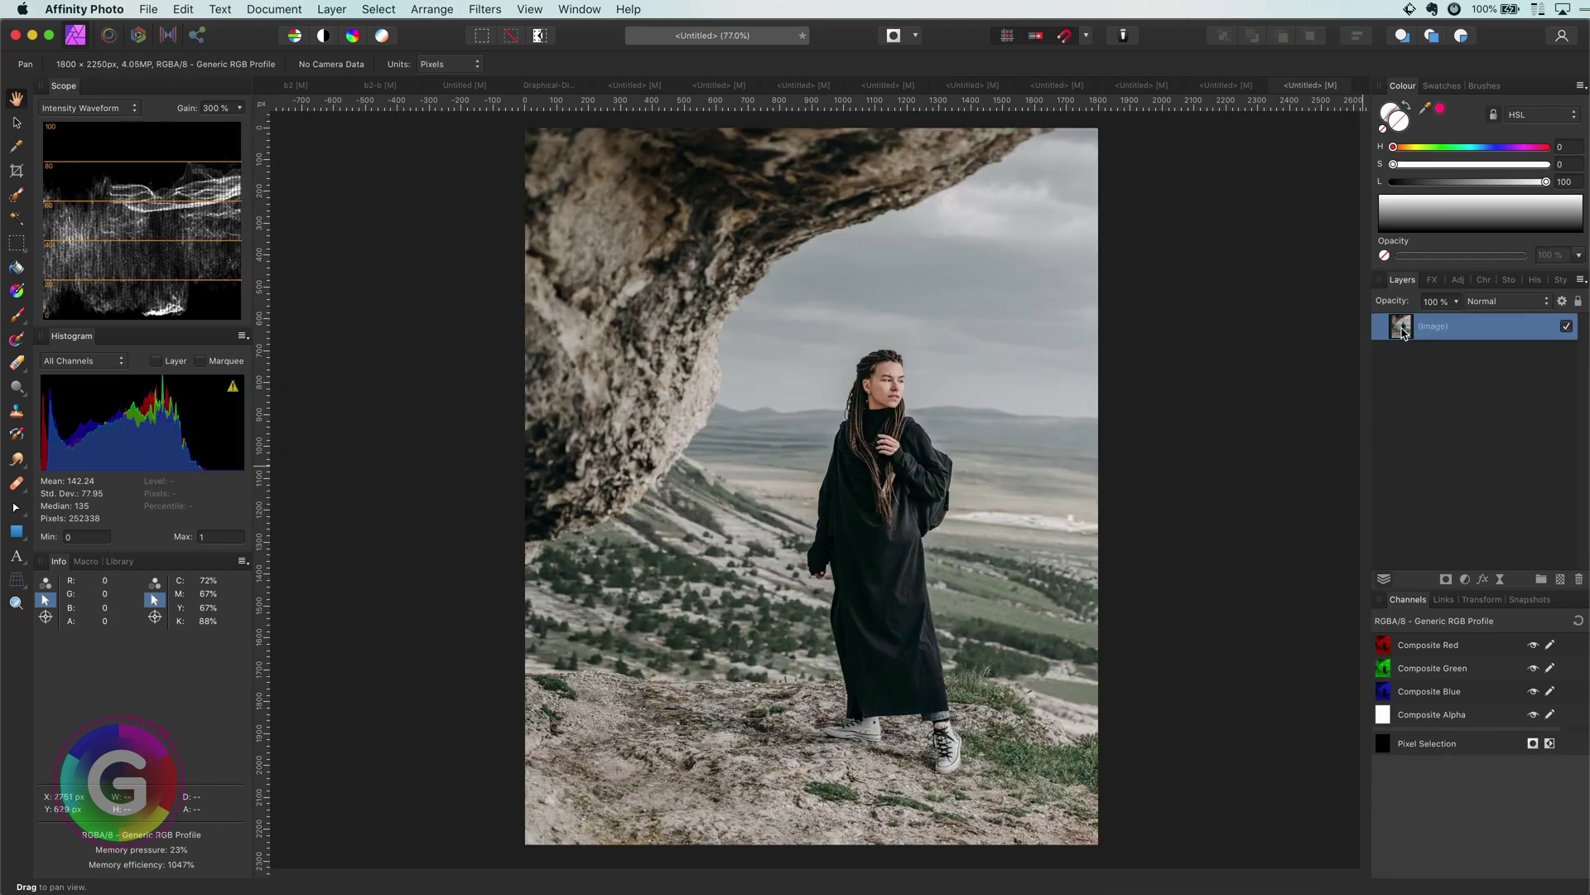
- Group the cave portrait's duplicate, set the group to Add, and add a Curves adjustment
right_click(1401, 331)
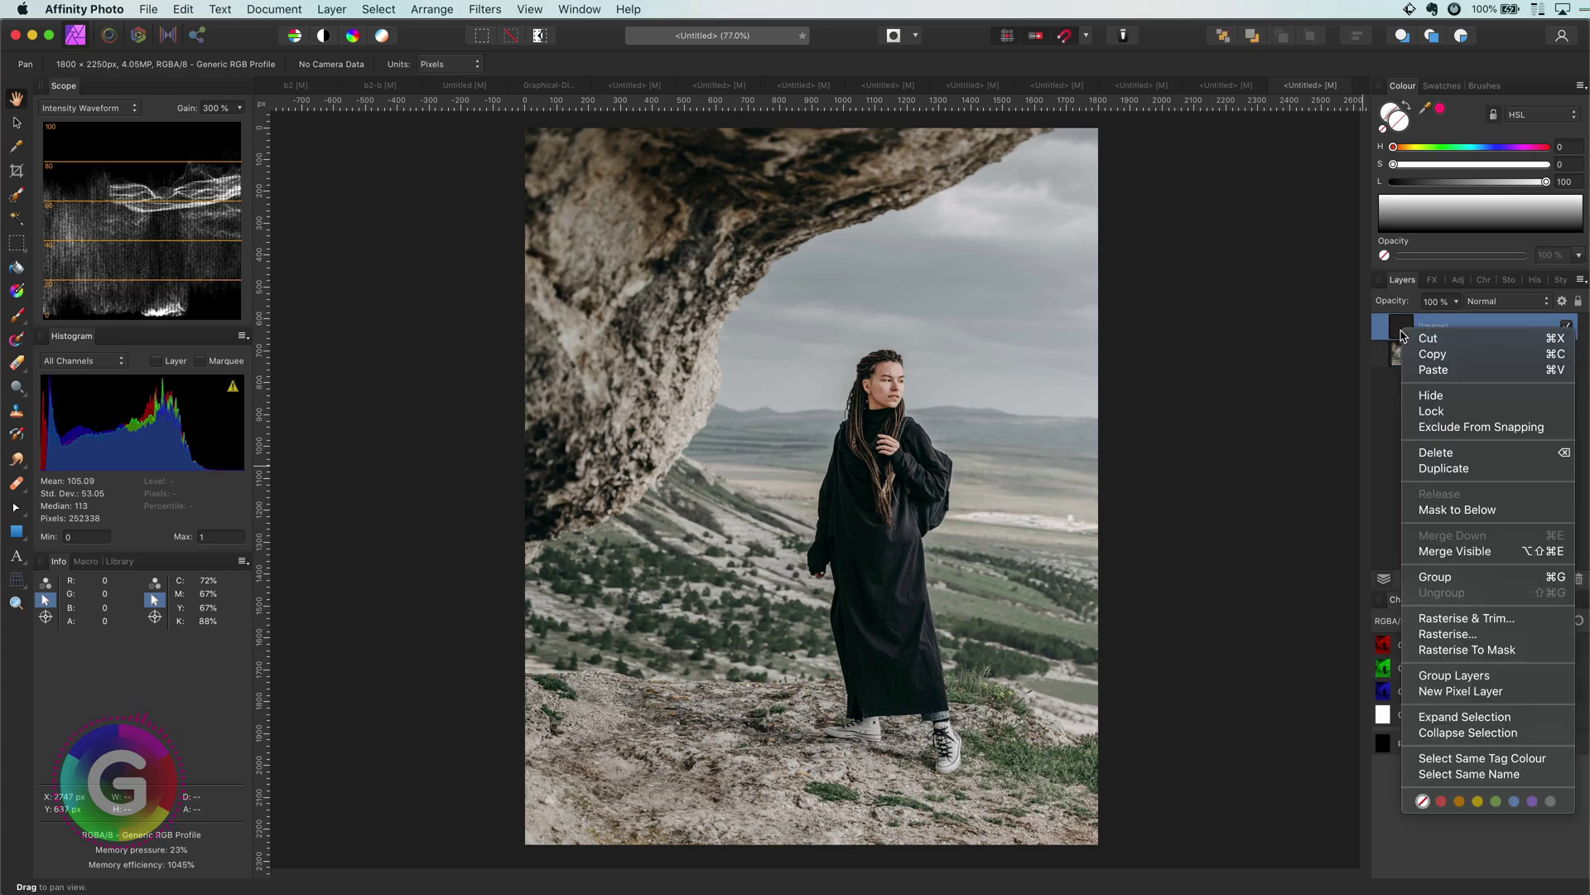
click(1441, 576)
click(1500, 301)
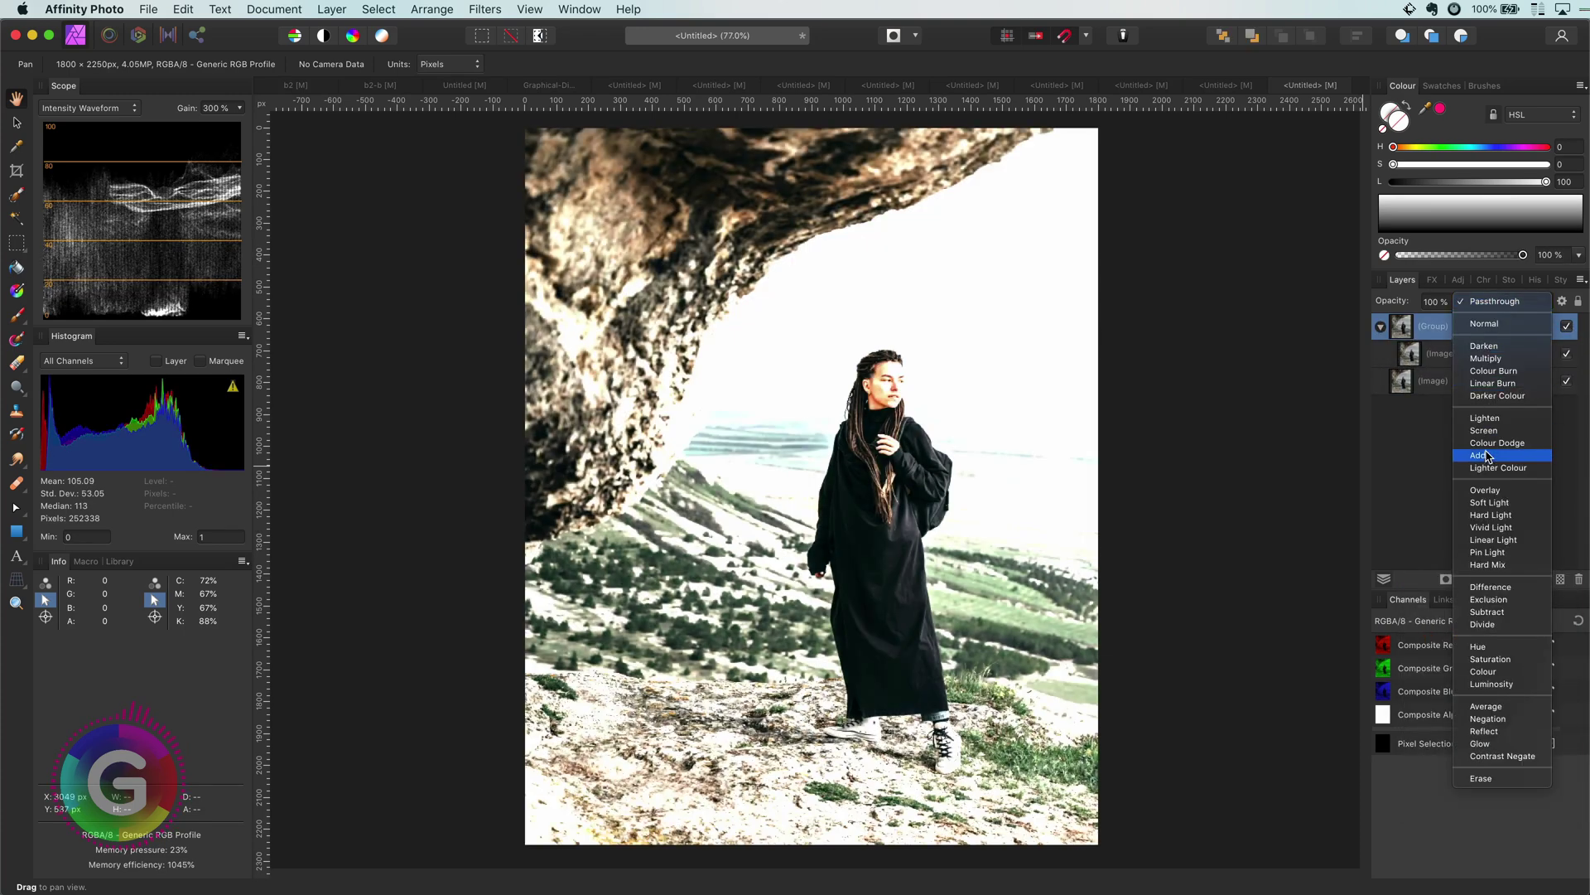
click(1489, 455)
click(1433, 354)
click(1478, 579)
click(1491, 714)
- Duplicate the Curves, set the upper one to Linear Burn, and drag the lower white point down
right_click(1417, 356)
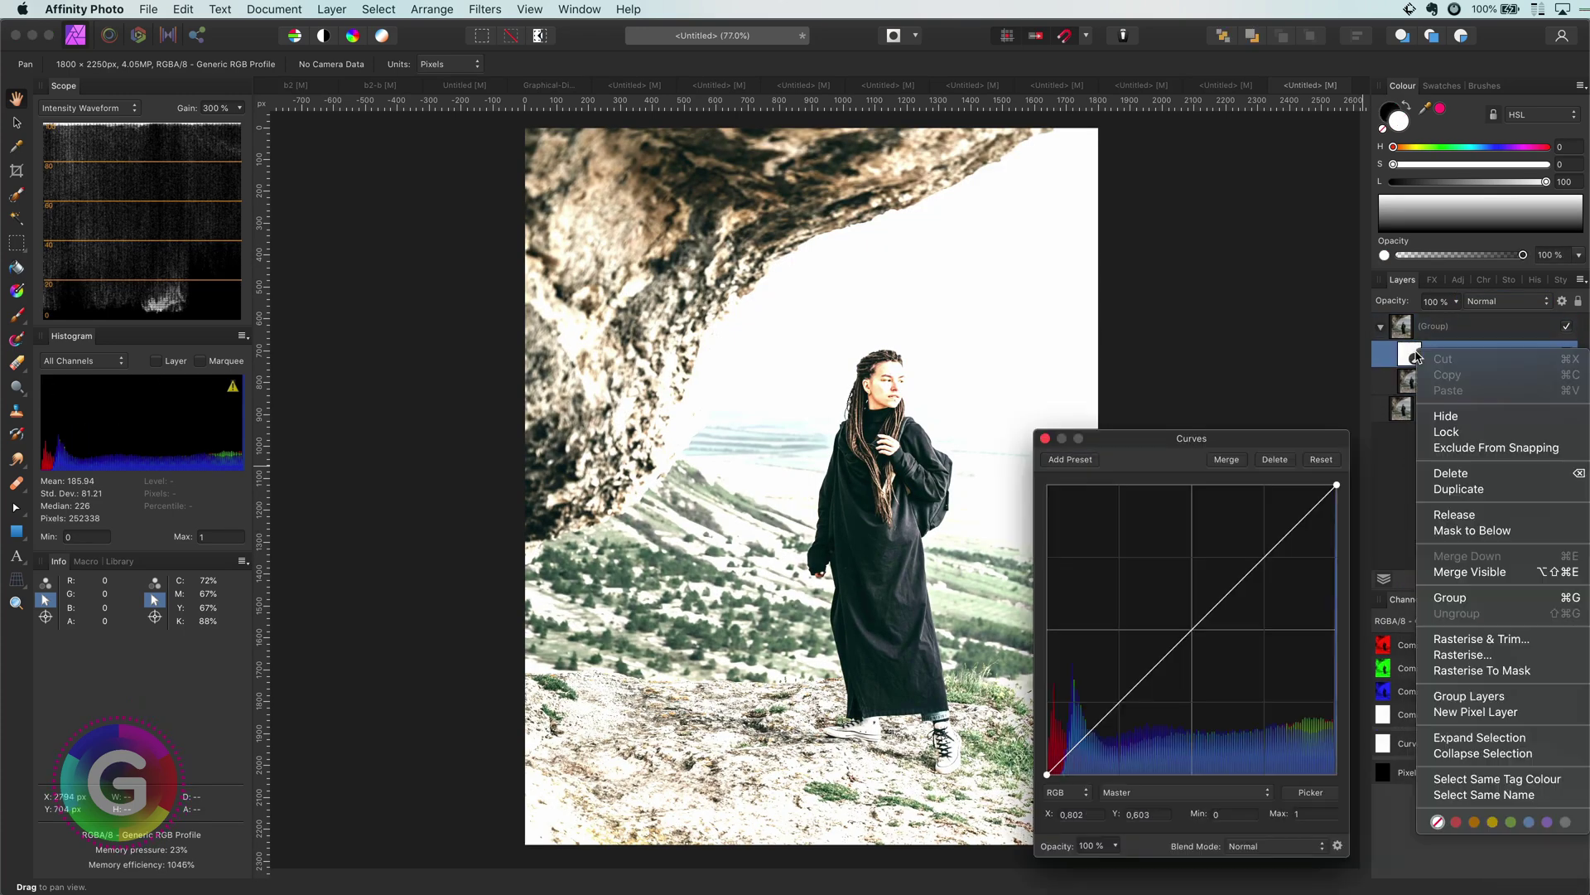
click(1458, 488)
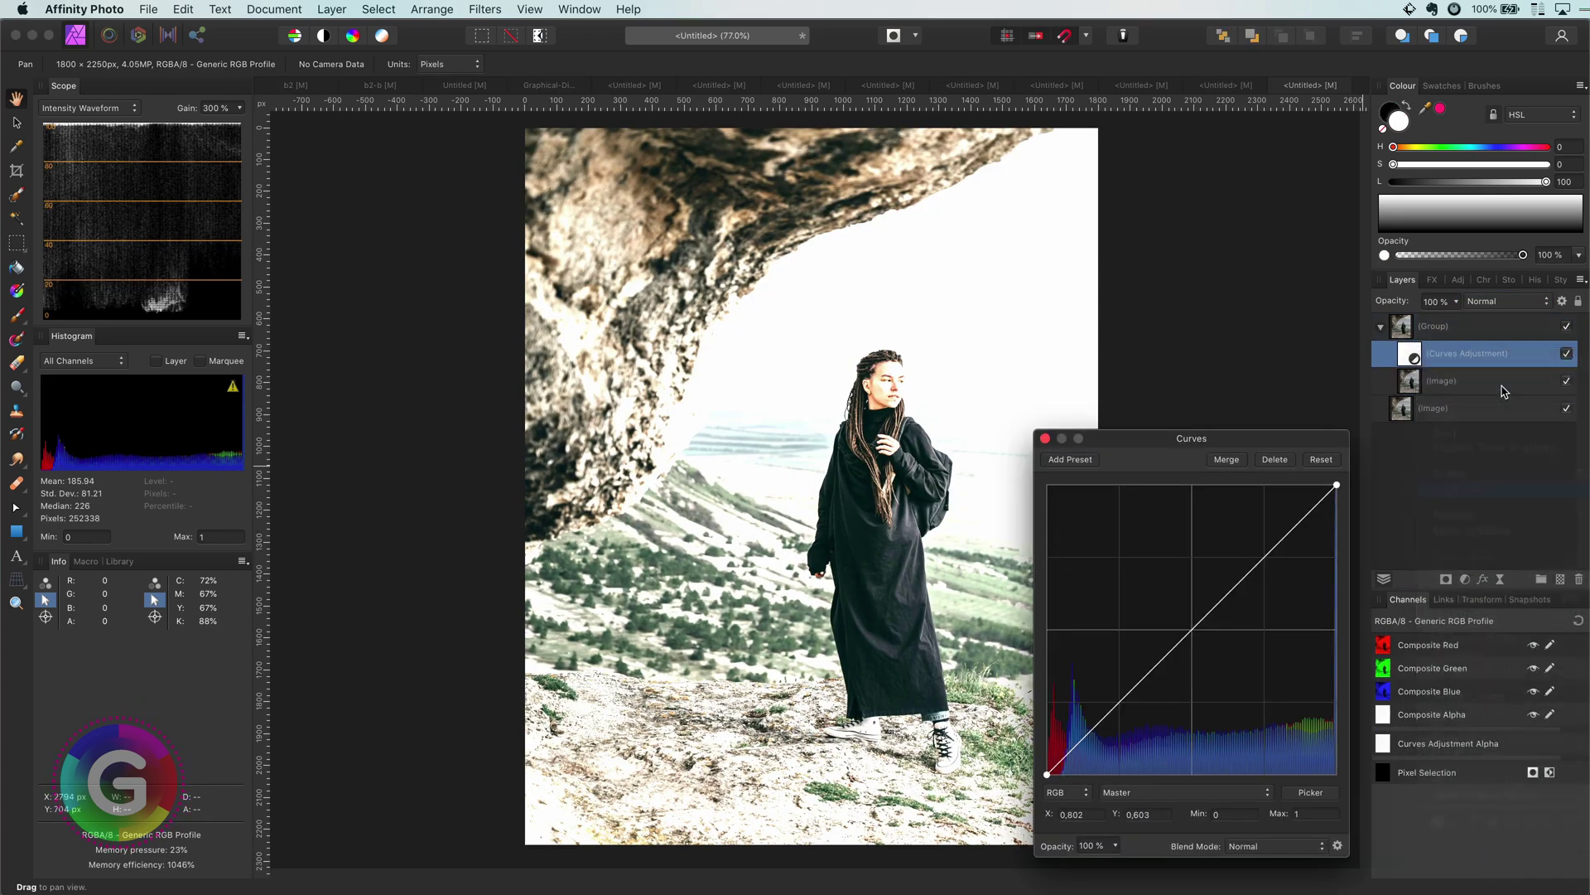
click(1499, 301)
click(1493, 357)
click(1417, 381)
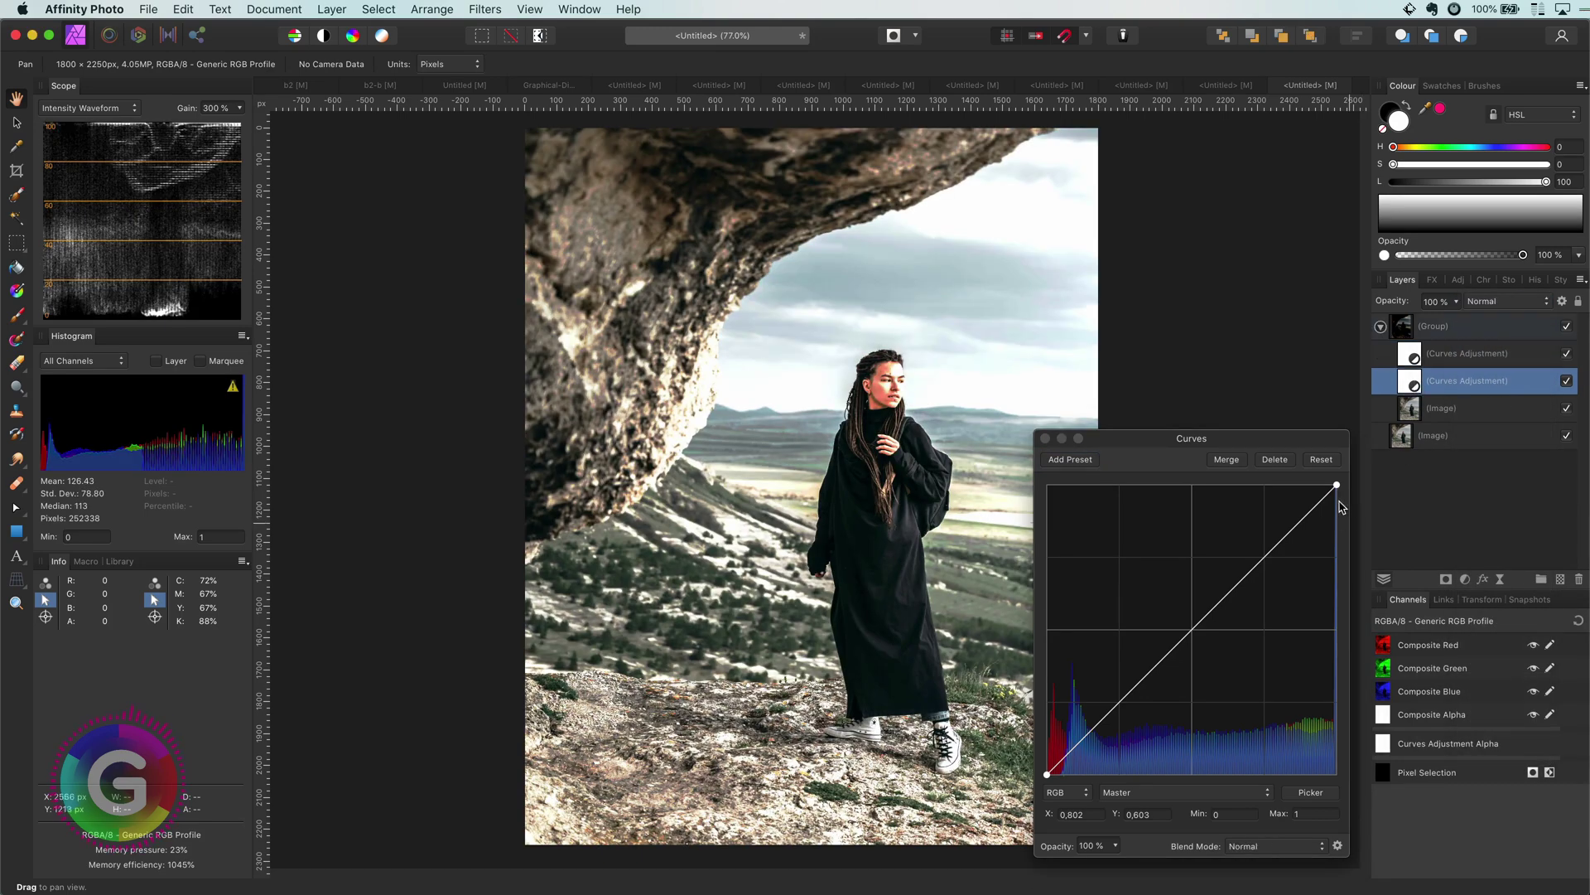
drag(1336, 485, 1335, 598)
- Set the cave portrait's lower Curves adjustment to Luminosity blending
click(1046, 438)
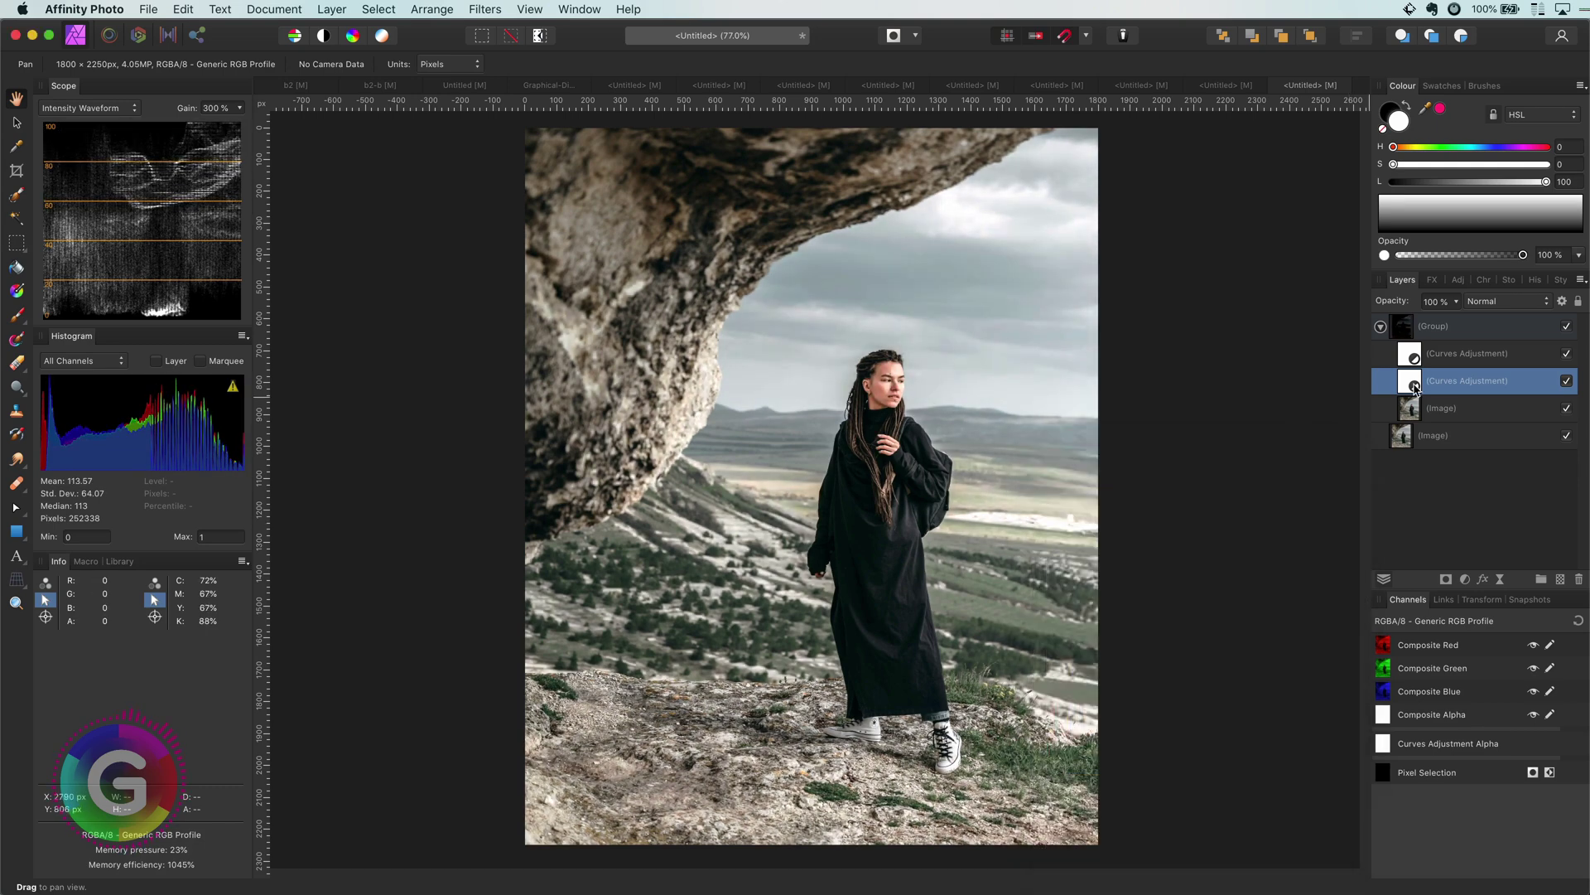
click(1501, 303)
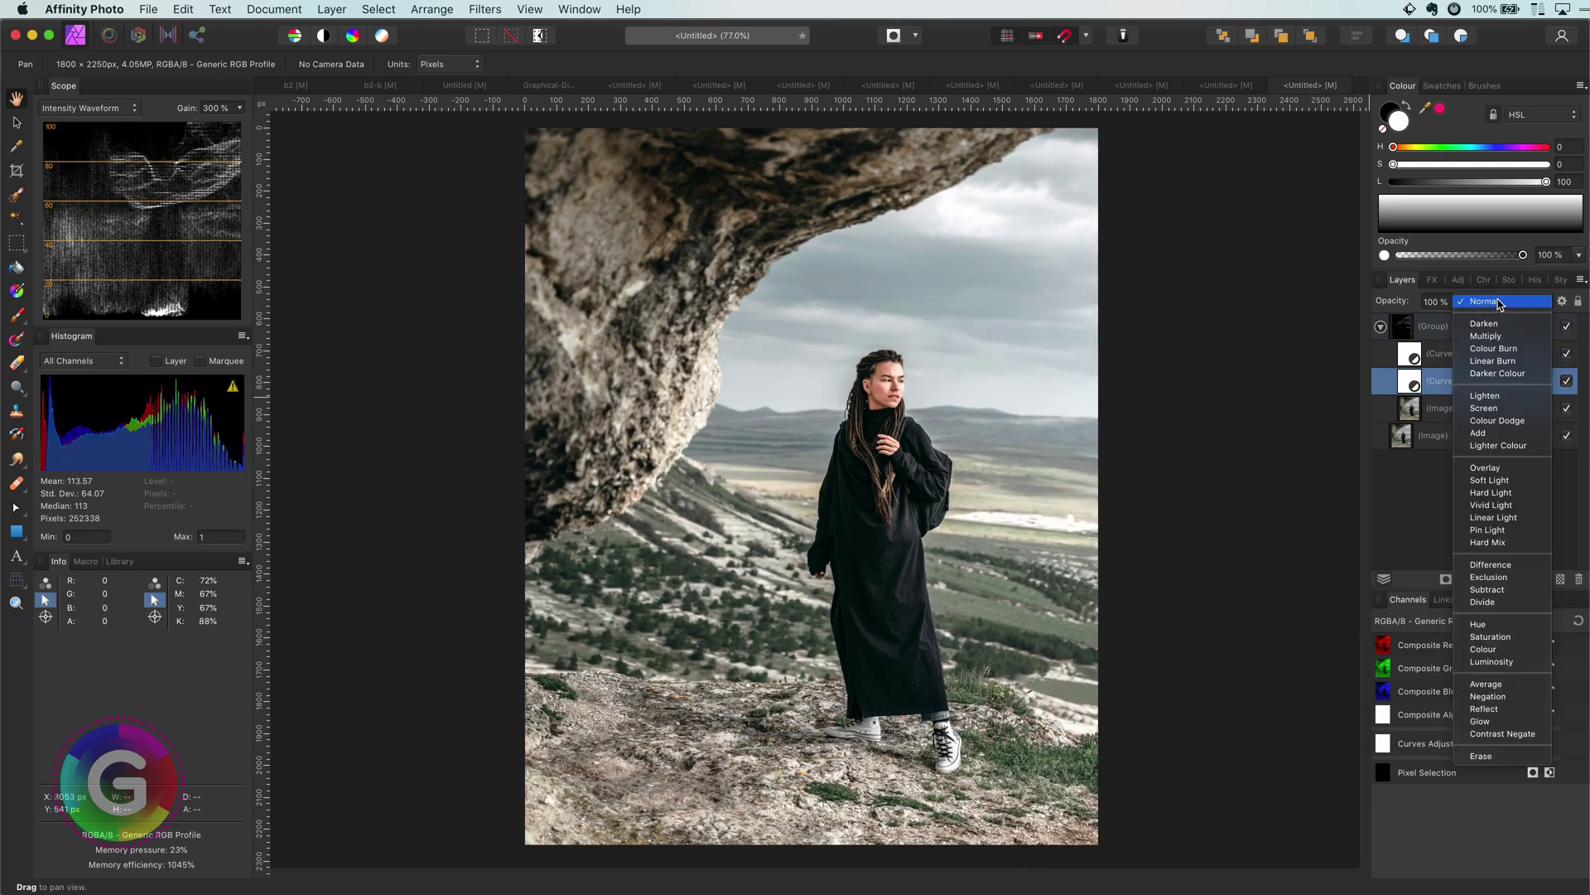
click(1495, 662)
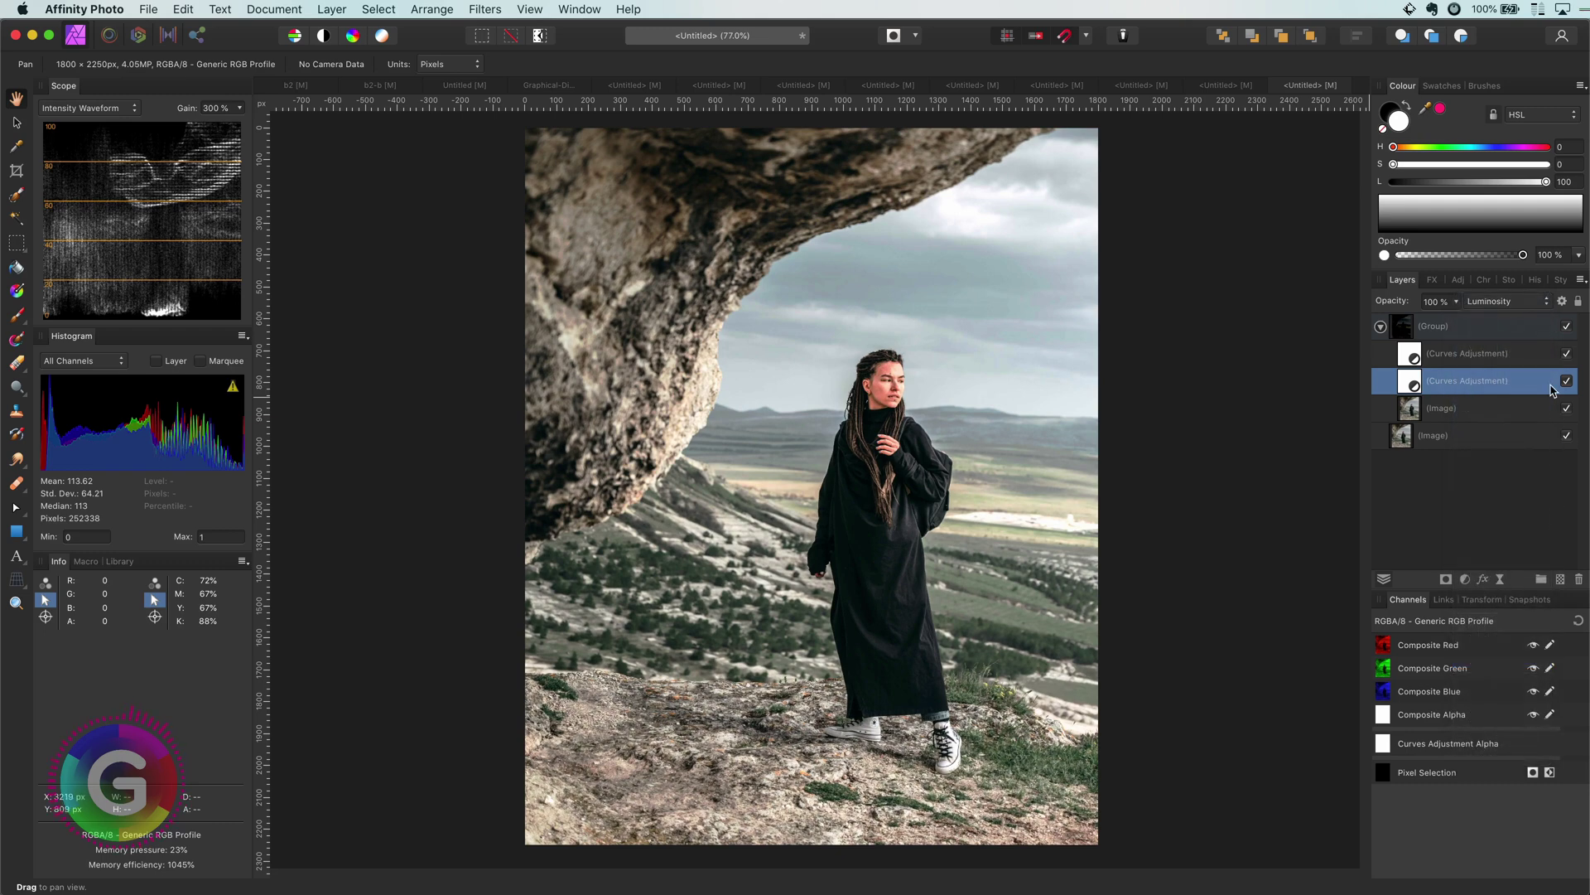
- Toggle the brightening group off and on twice to compare with the original portrait
click(1568, 326)
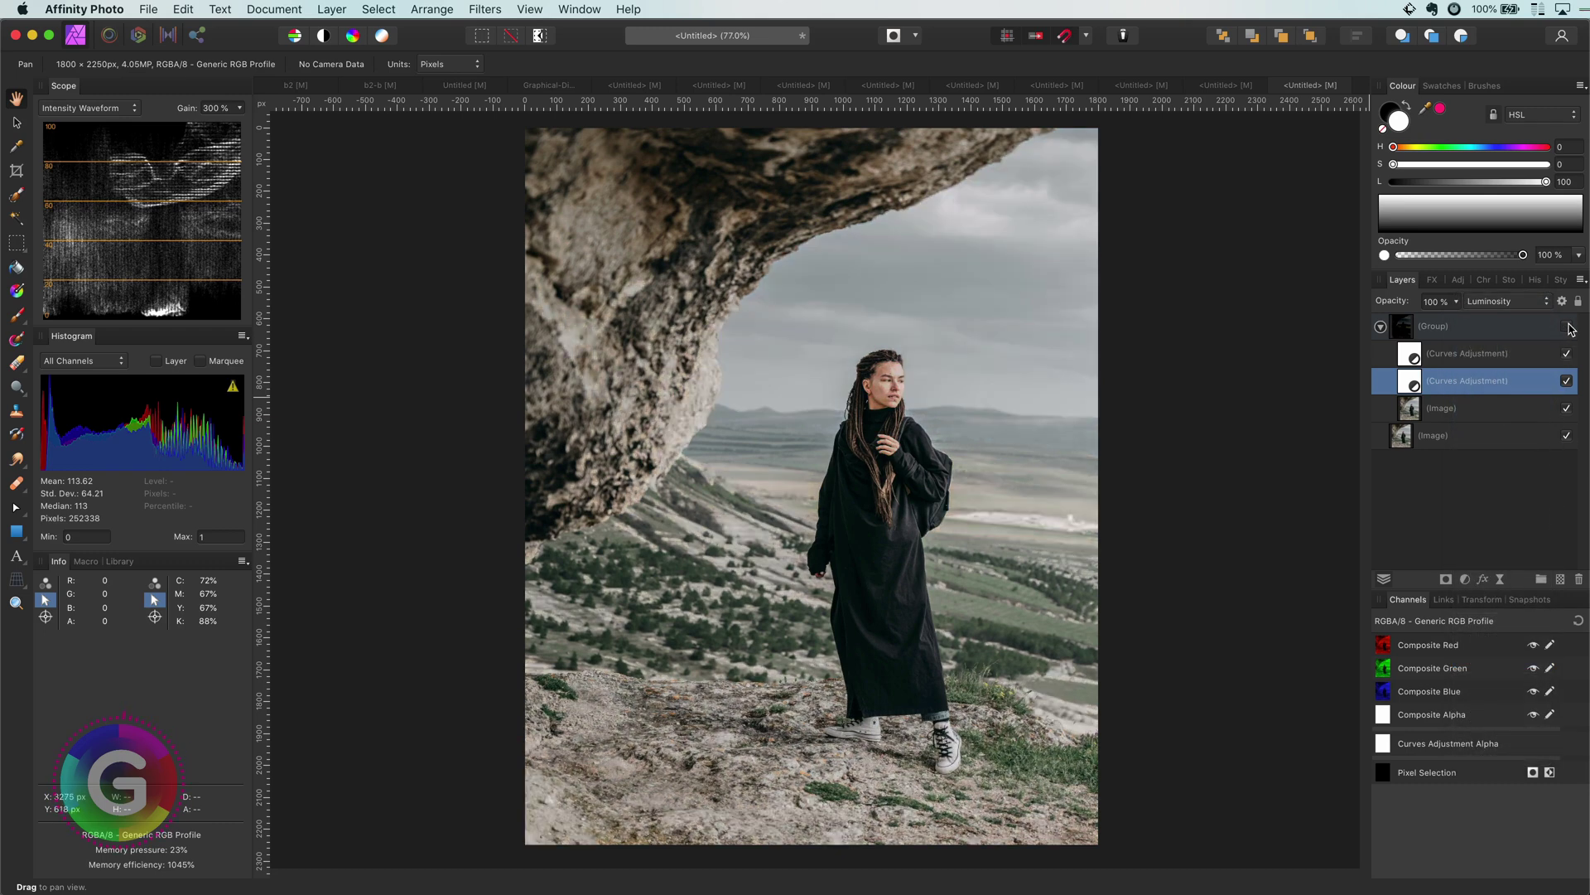
click(1567, 326)
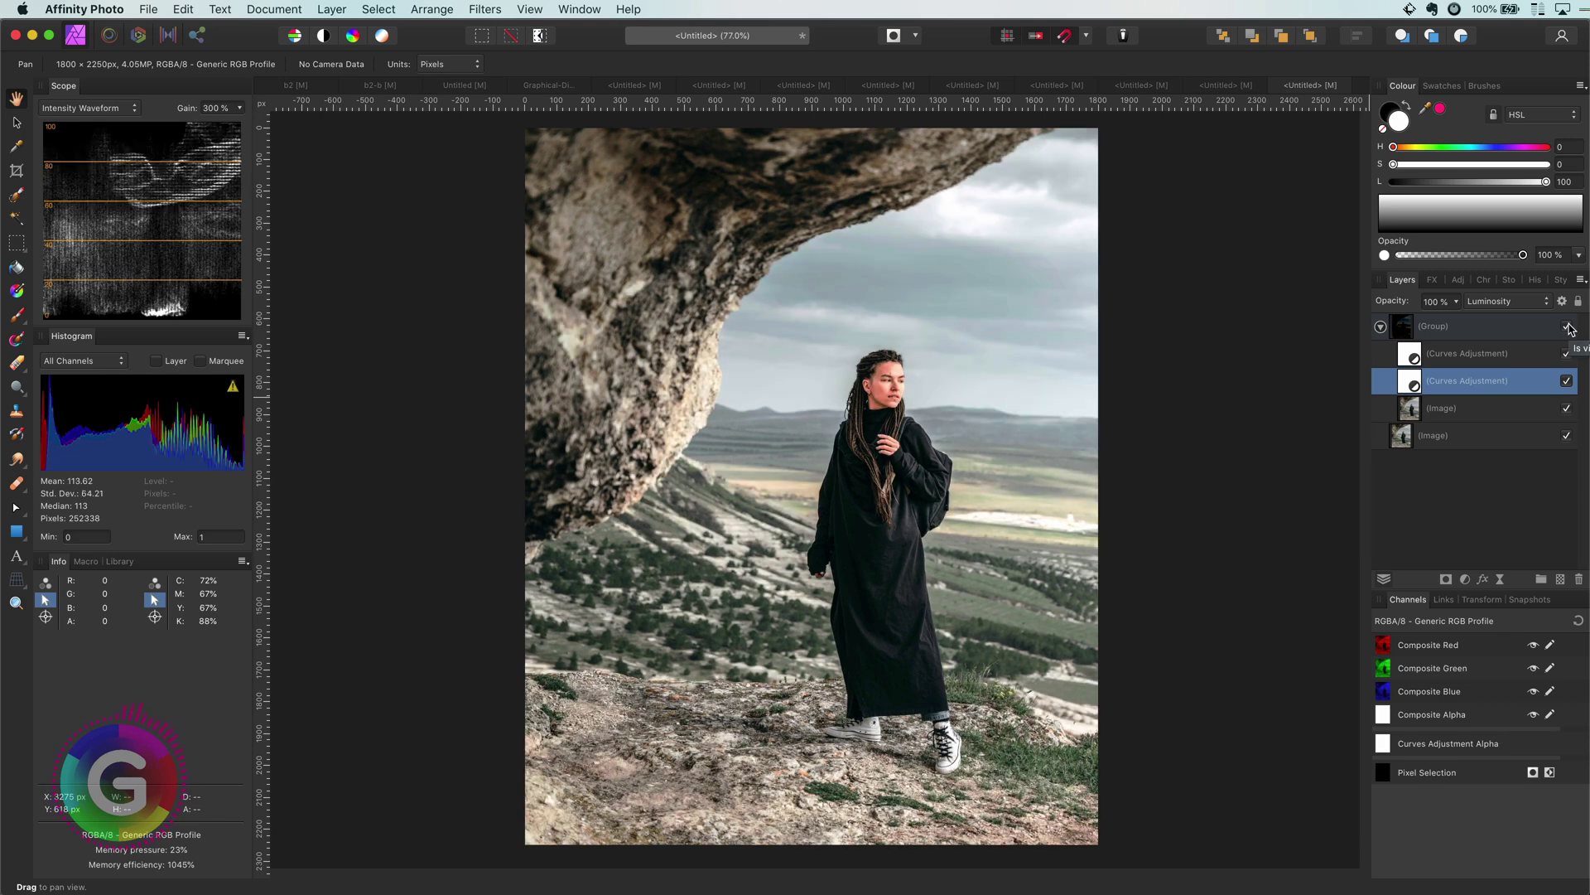
click(1567, 327)
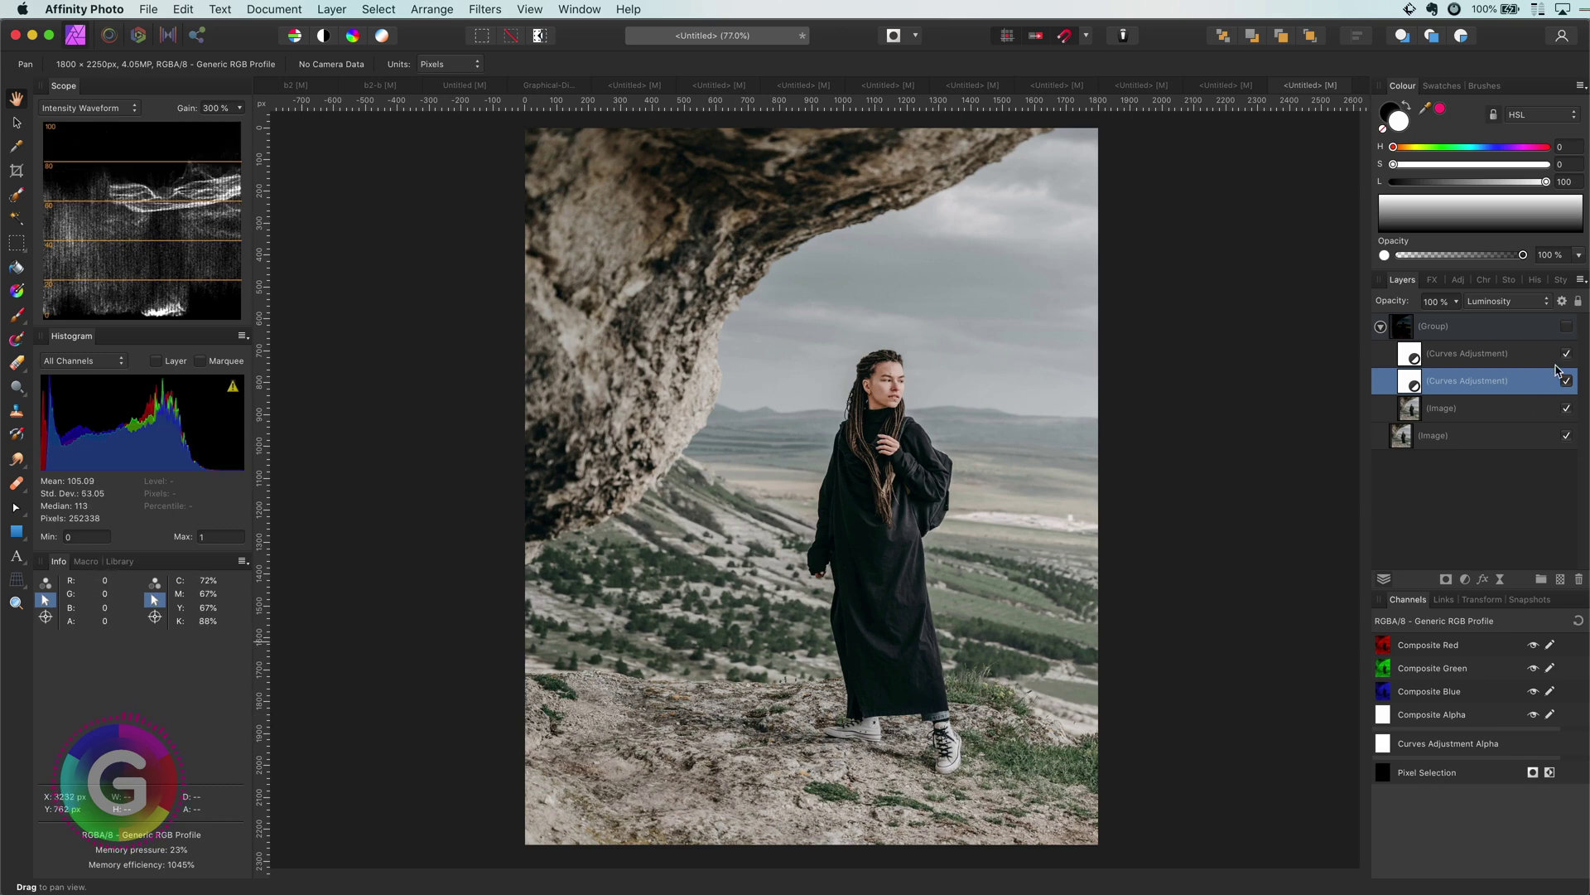
click(1567, 327)
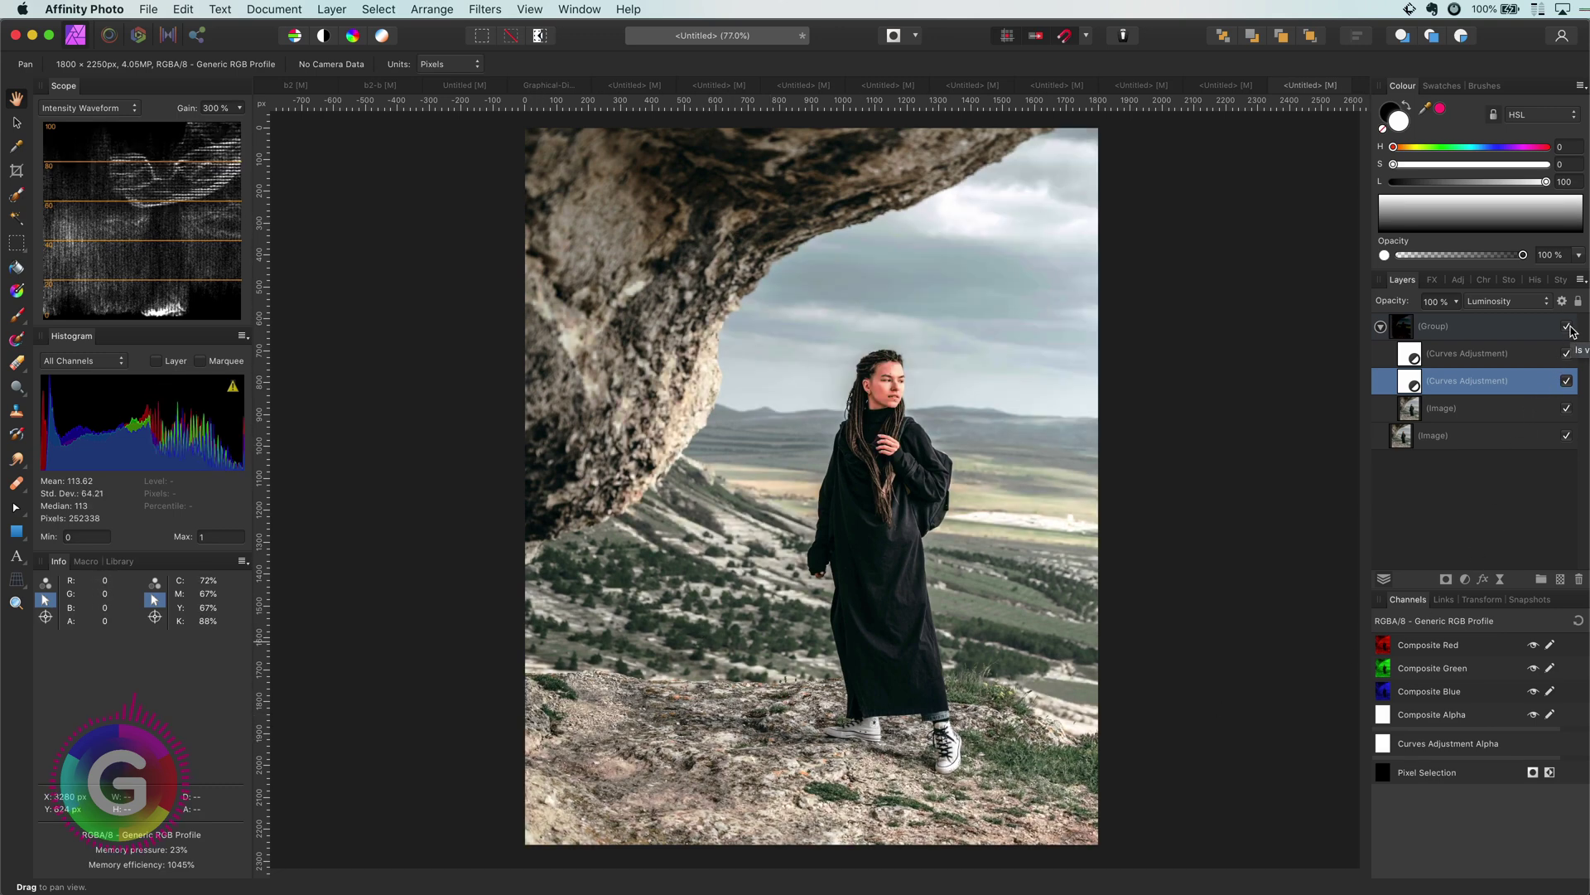